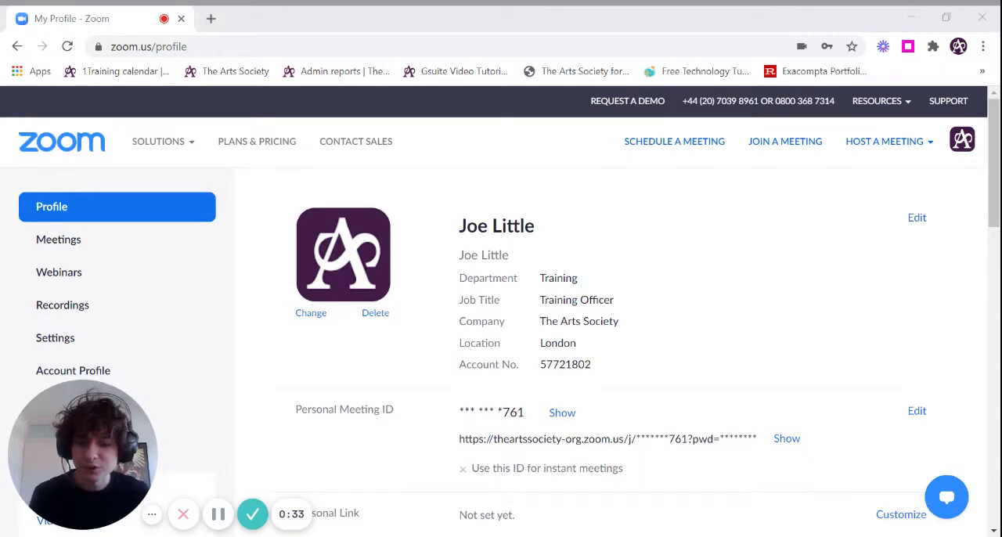
# - Start scheduling a new meeting from the Meetings page
pyautogui.click(254, 46)
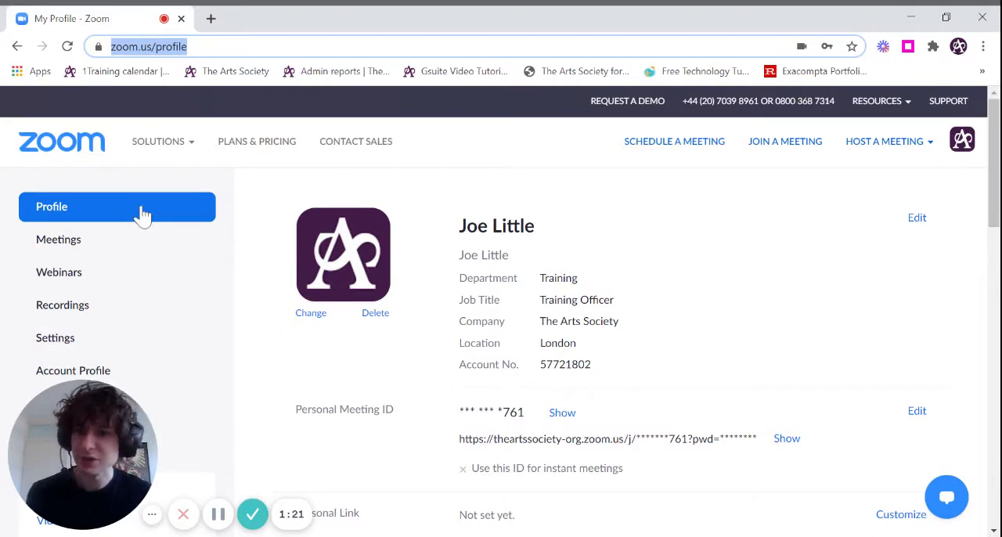
pyautogui.click(86, 251)
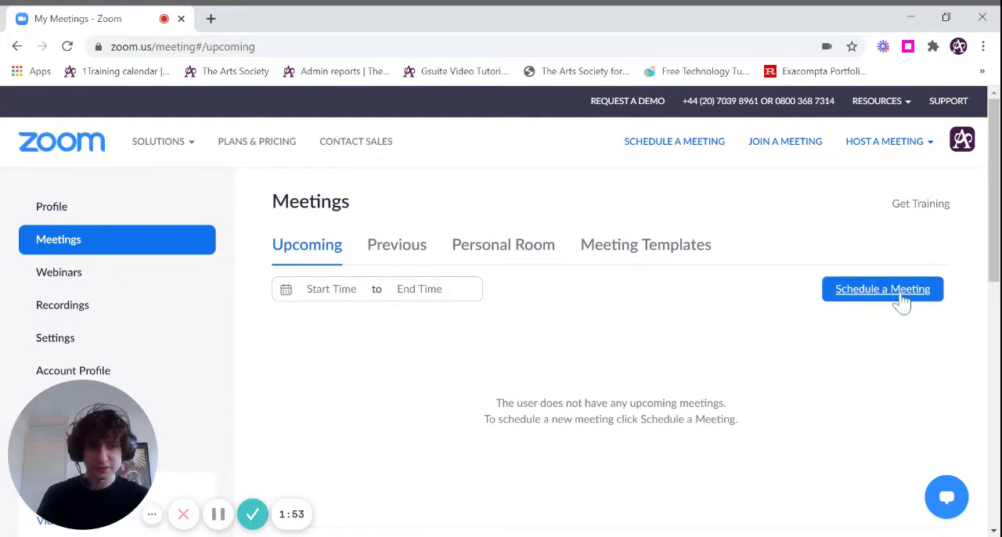
pyautogui.click(886, 298)
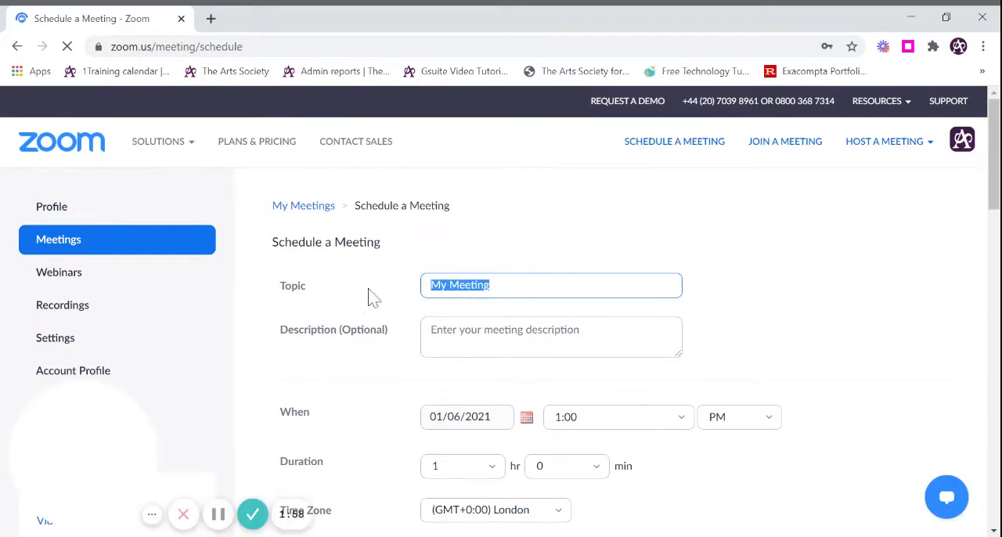
pyautogui.click(489, 224)
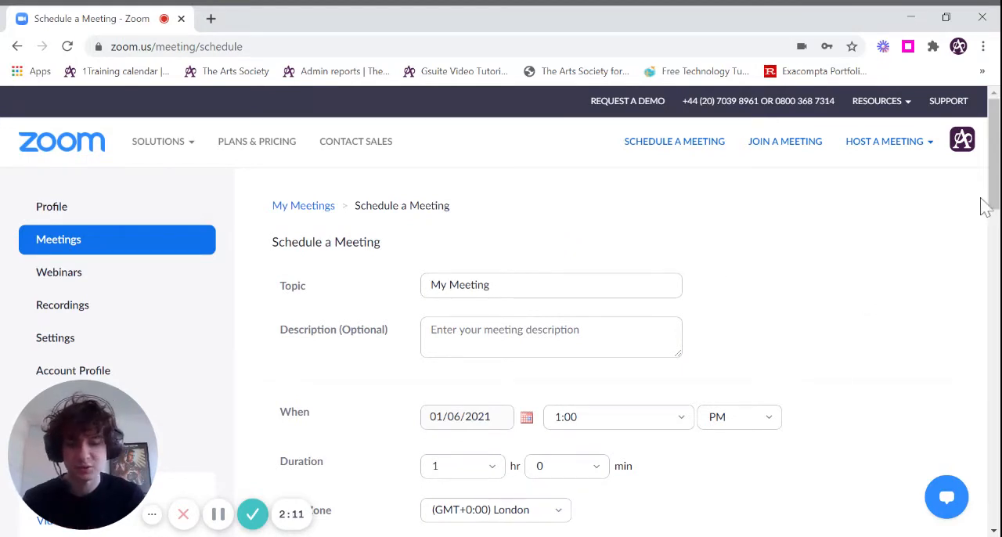
pyautogui.moveTo(992, 203)
pyautogui.mouseDown()
pyautogui.moveTo(992, 338)
pyautogui.moveTo(964, 437)
pyautogui.moveTo(988, 352)
pyautogui.moveTo(992, 213)
pyautogui.mouseUp()
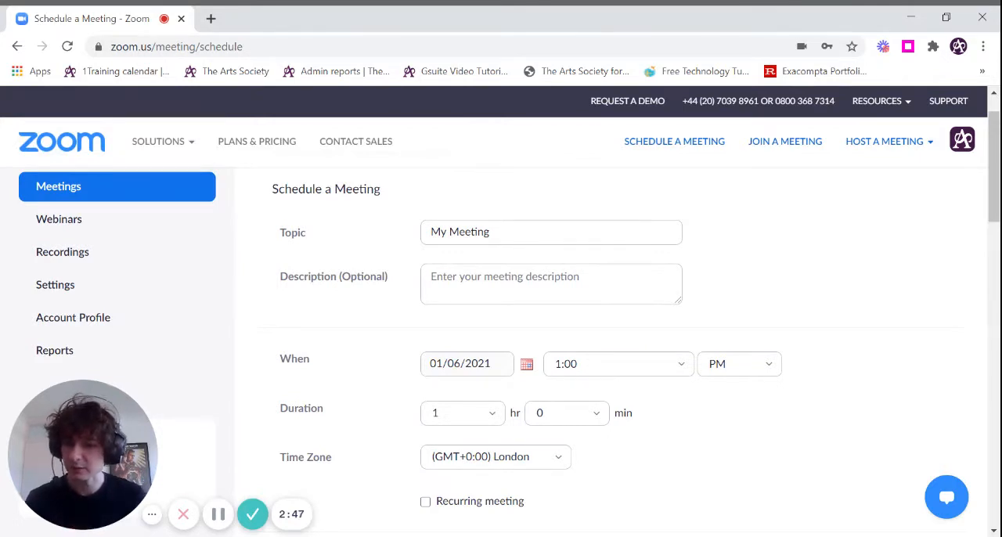
pyautogui.moveTo(563, 232); pyautogui.dragTo(383, 232)
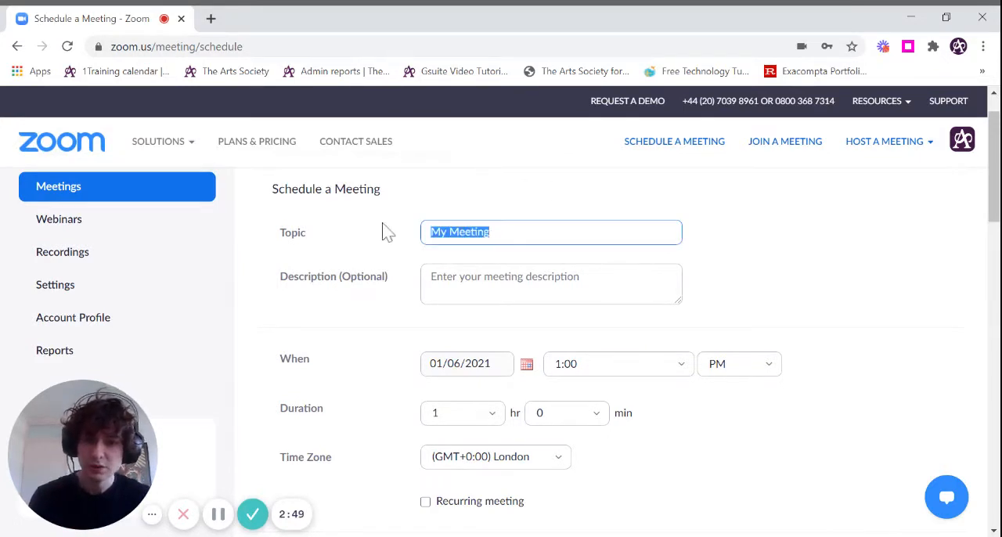
pyautogui.write('Committe')
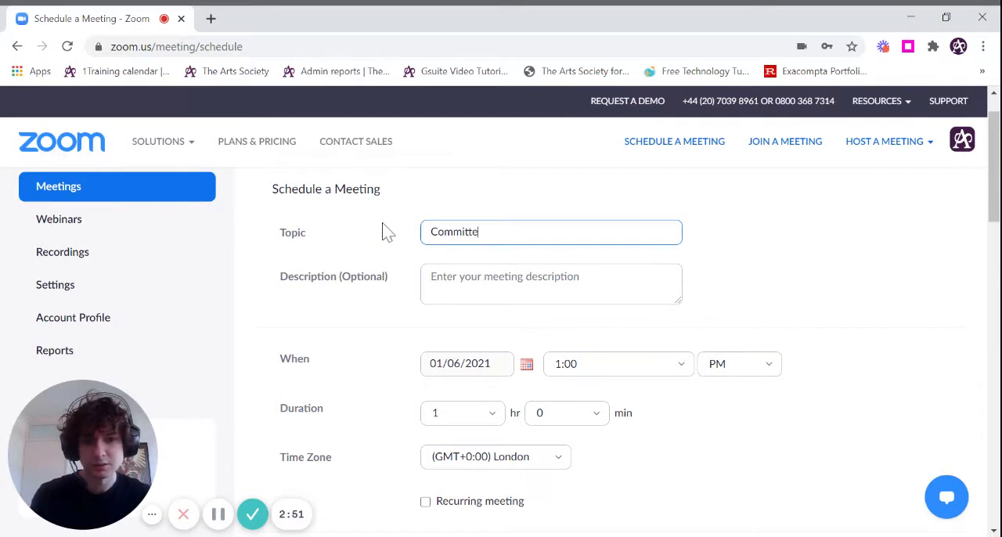
pyautogui.click(489, 252)
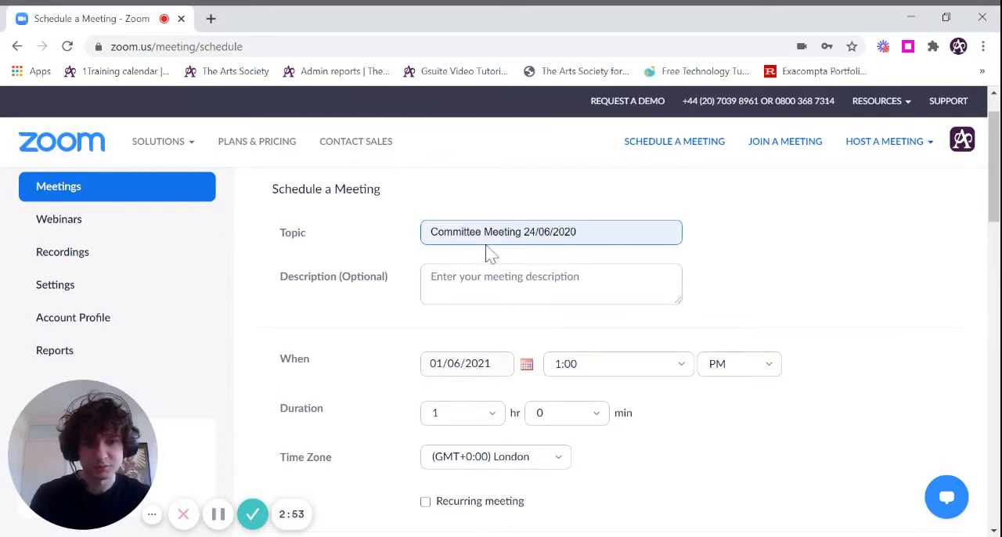
pyautogui.press('BackSpace')
pyautogui.press('BackSpace')
pyautogui.press('BackSpace')
pyautogui.press('BackSpace')
pyautogui.press('BackSpace')
pyautogui.press('BackSpace')
pyautogui.press('BackSpace')
pyautogui.press('BackSpace')
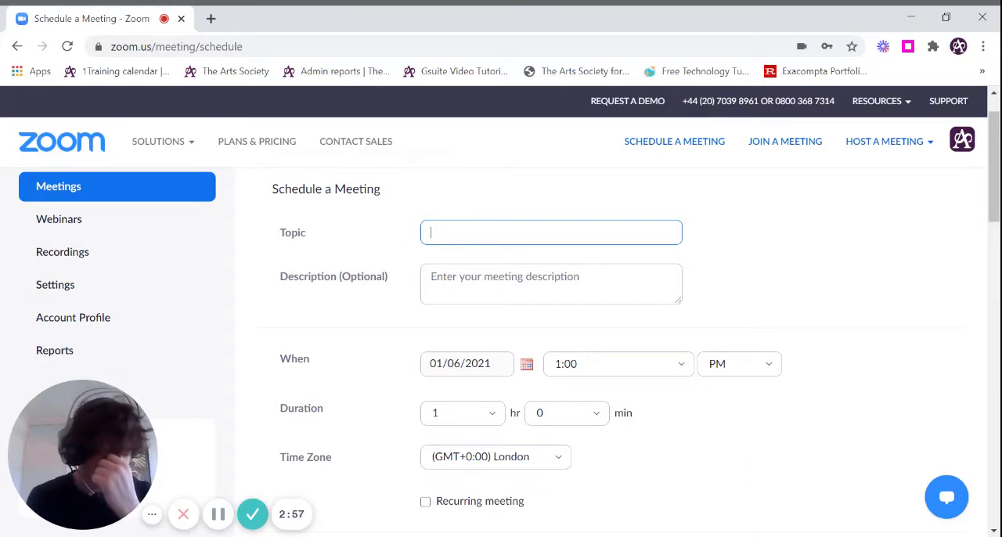
# - Enter "Training Zoom January 2021" as the meeting topic
pyautogui.write('Training ')
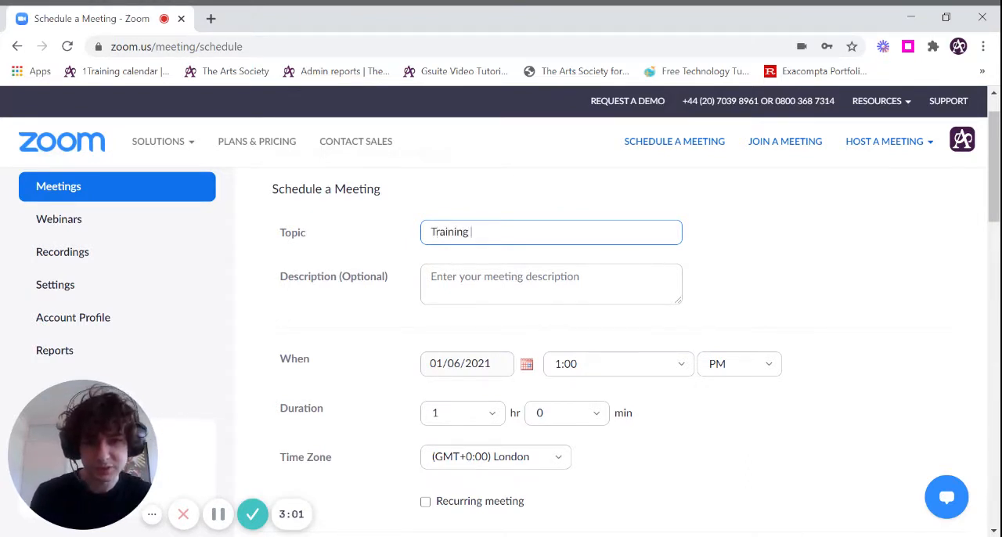
pyautogui.write('Zoom ')
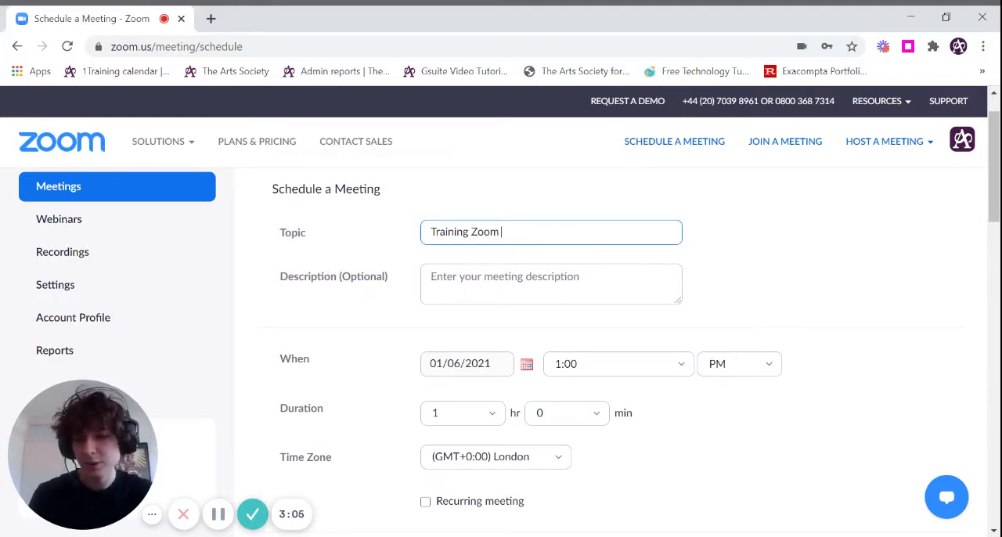
pyautogui.write('21')
pyautogui.press('BackSpace')
pyautogui.press('BackSpace')
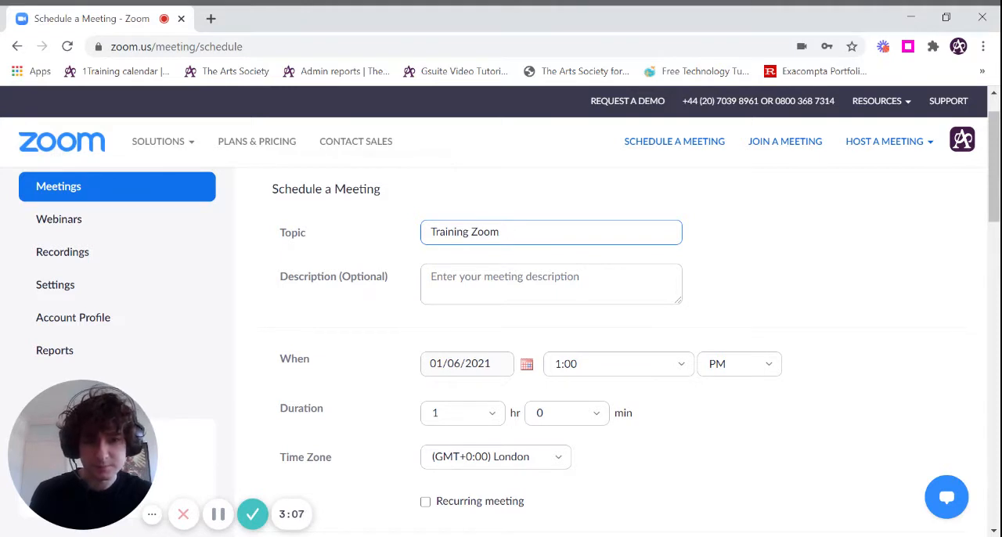
pyautogui.write('January 2021')
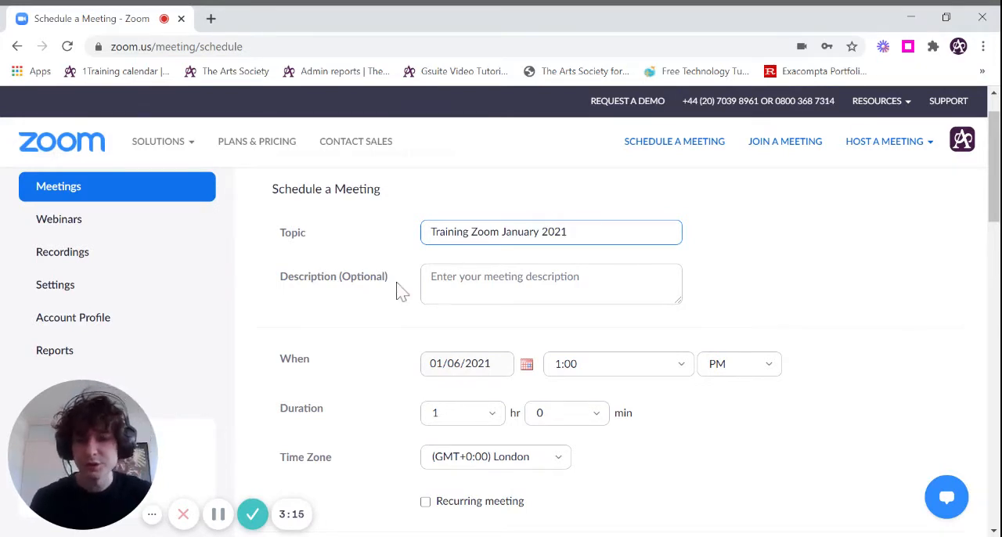
pyautogui.click(429, 286)
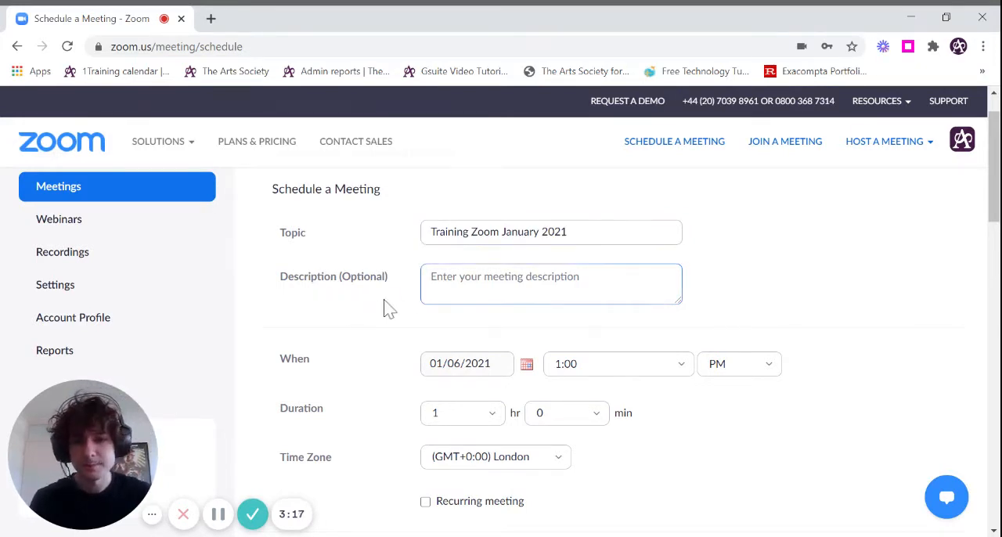
pyautogui.scroll(-1, 385, 306)
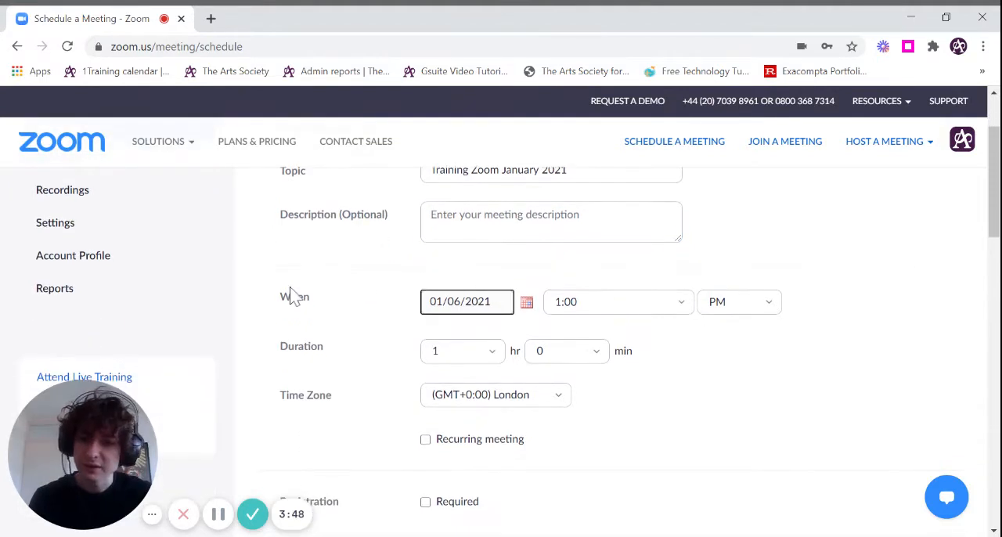
pyautogui.click(351, 276)
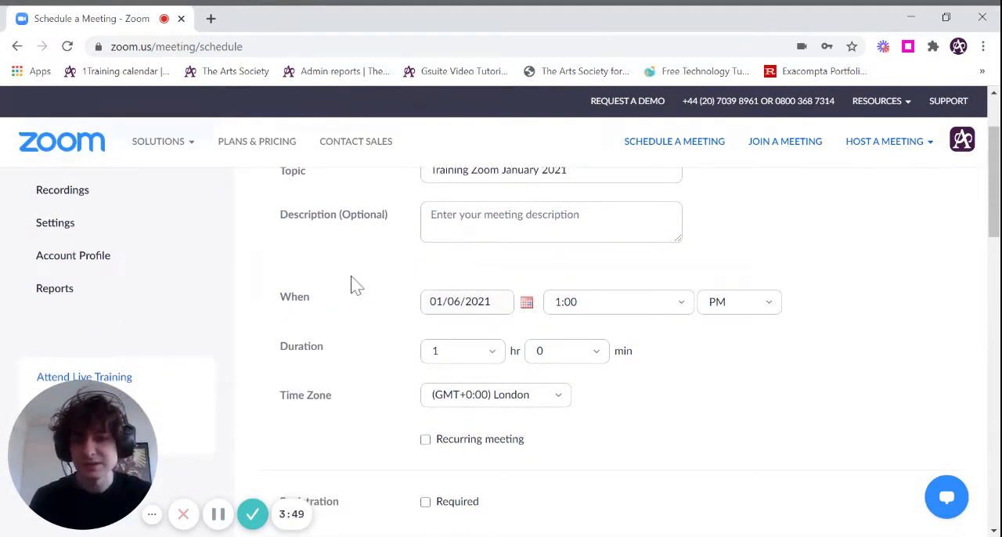
pyautogui.click(439, 306)
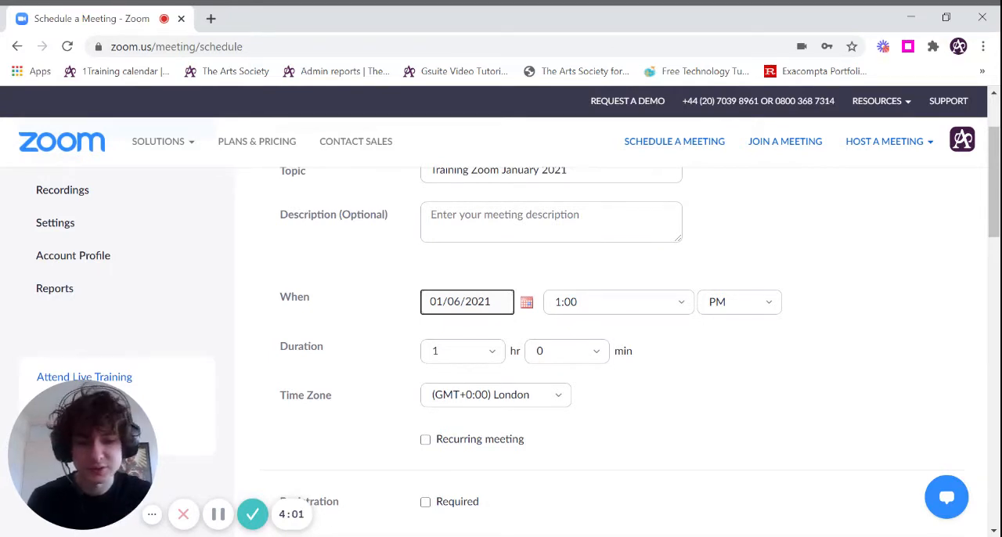
pyautogui.doubleClick(481, 305)
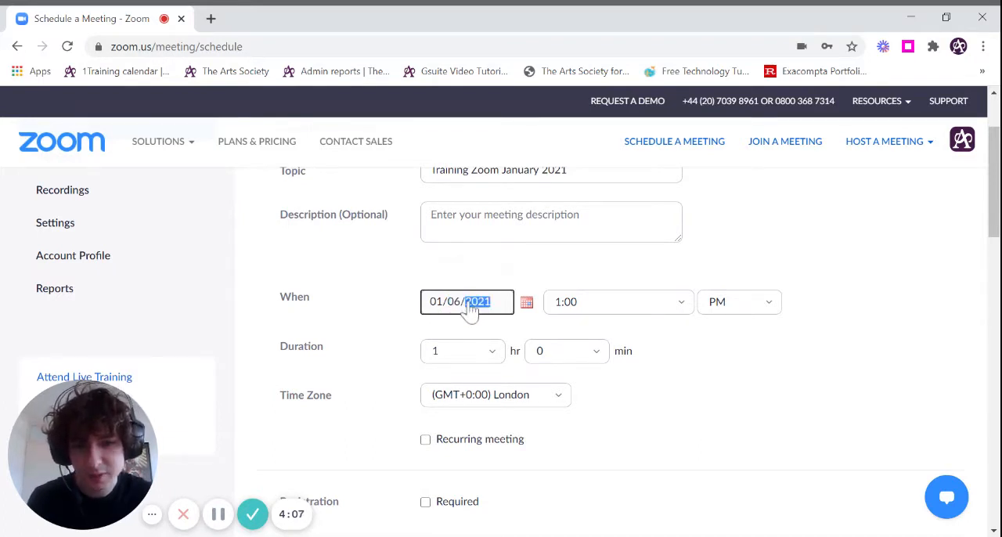
pyautogui.click(460, 307)
pyautogui.click(486, 271)
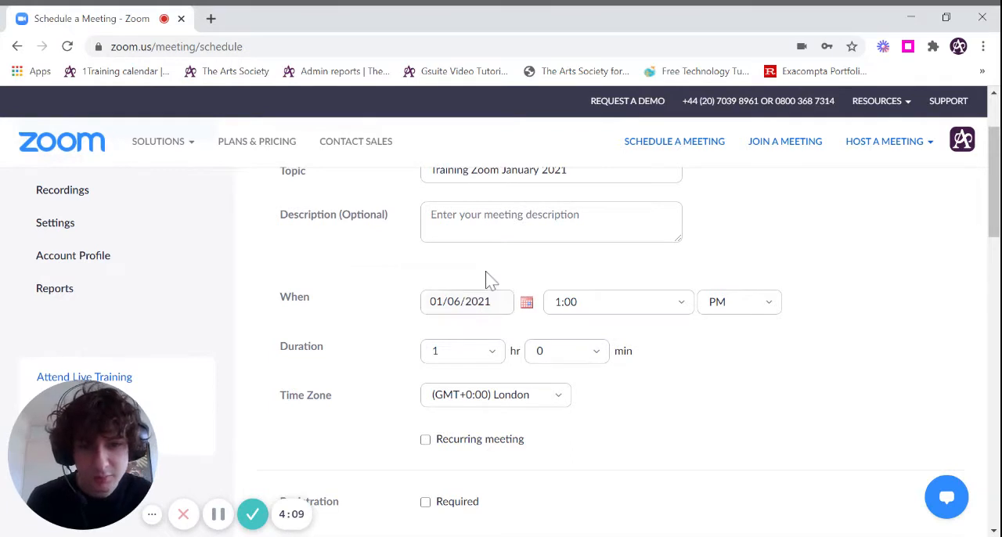
# - Set the meeting's start to 12 January 2021 at 11:00 AM
pyautogui.click(526, 304)
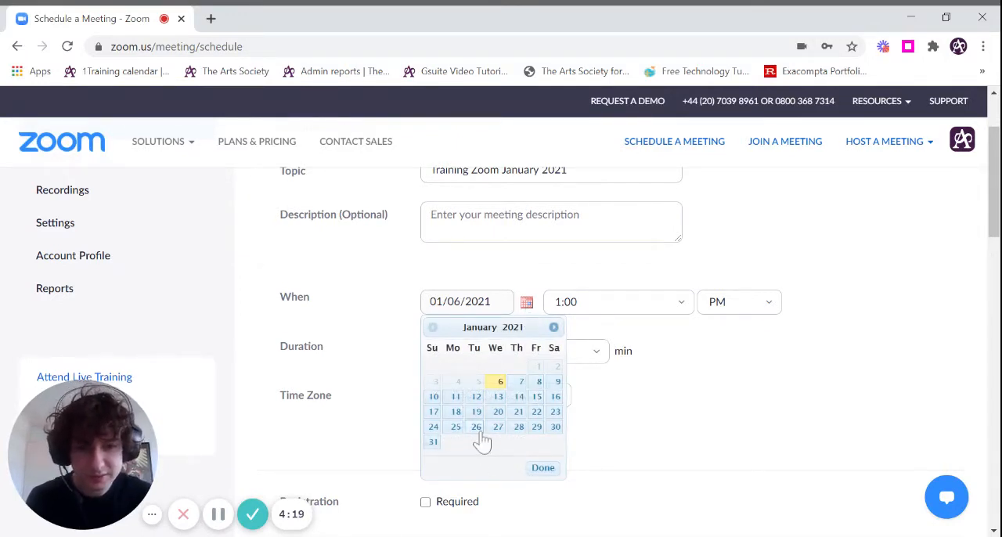
pyautogui.click(477, 397)
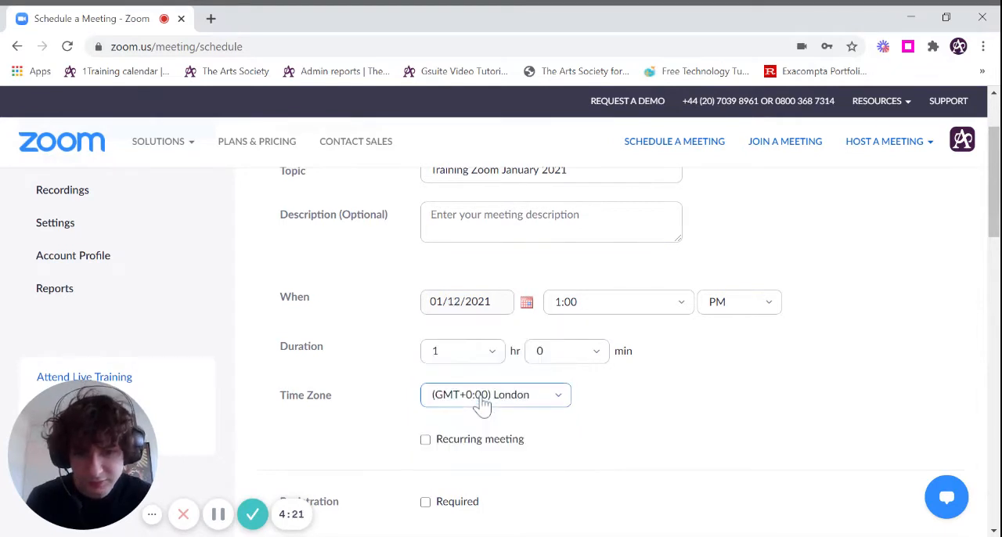
pyautogui.click(682, 310)
pyautogui.scroll(-2, 619, 463)
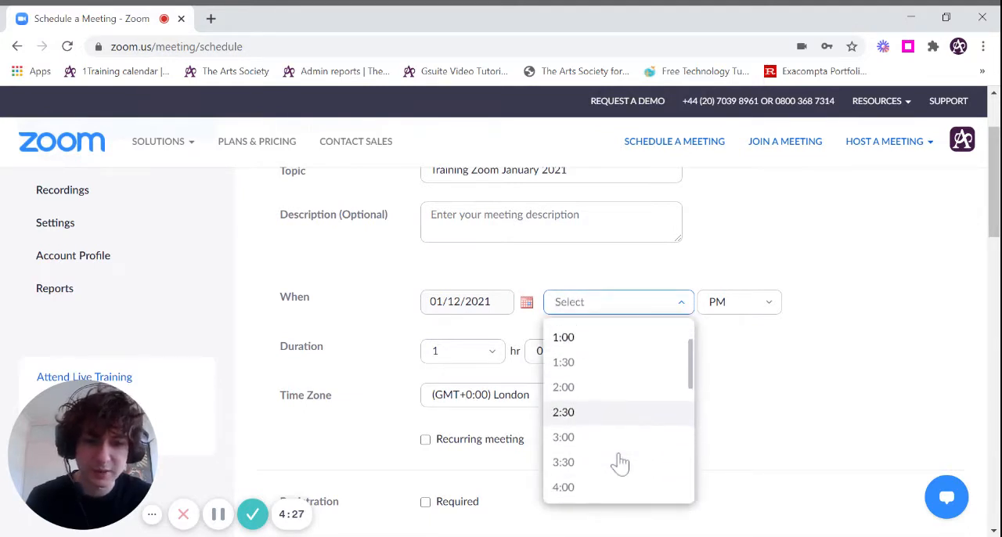
pyautogui.scroll(2, 594, 391)
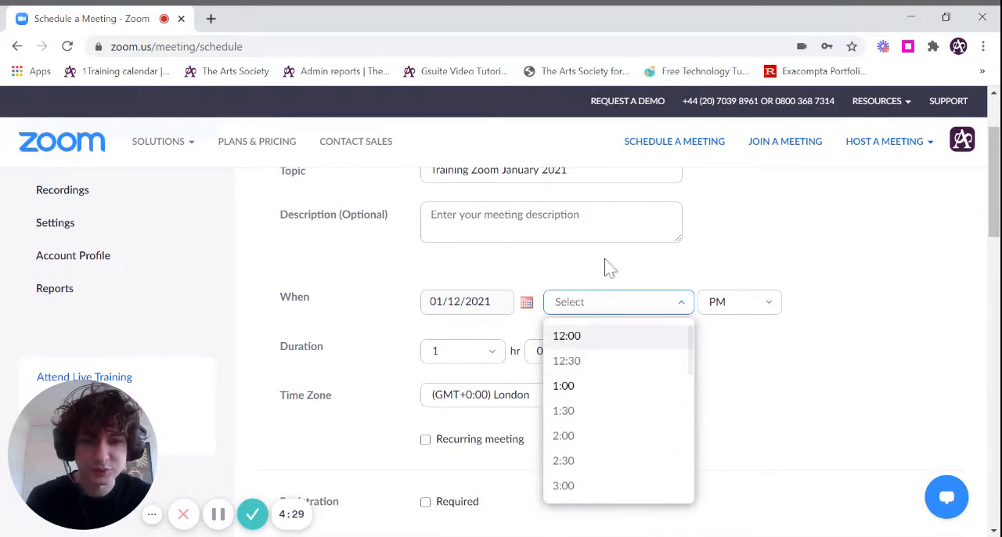
pyautogui.scroll(-4, 616, 423)
pyautogui.scroll(-4, 617, 423)
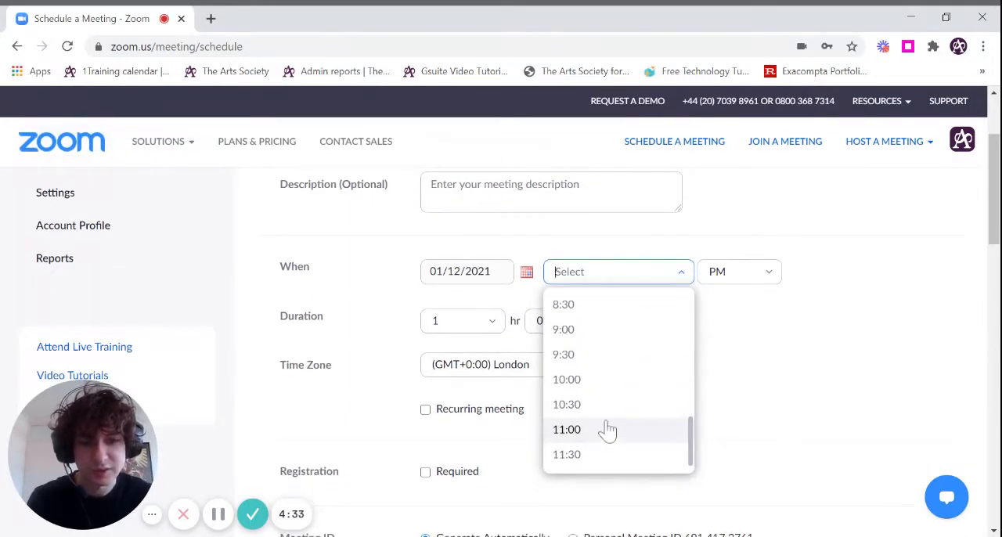
pyautogui.click(606, 432)
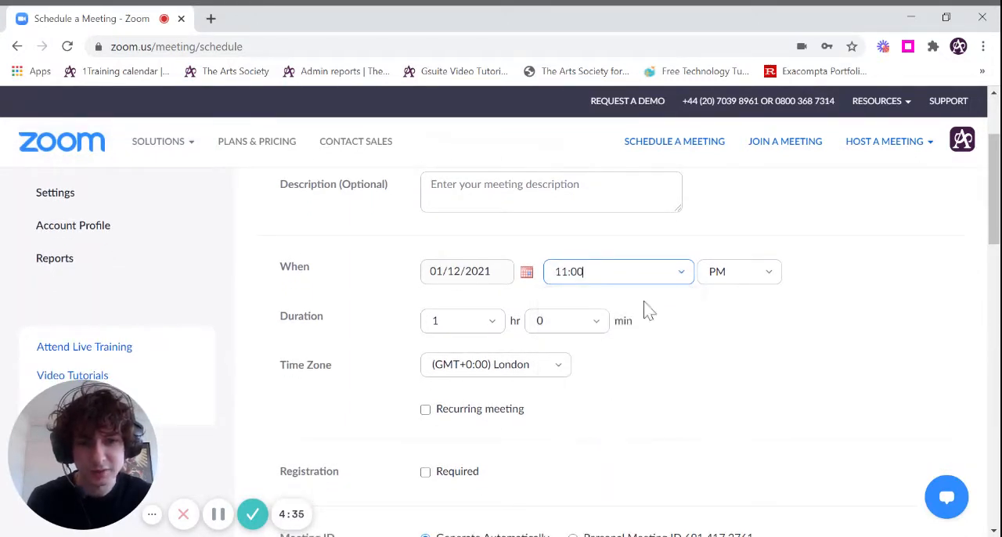
pyautogui.click(773, 282)
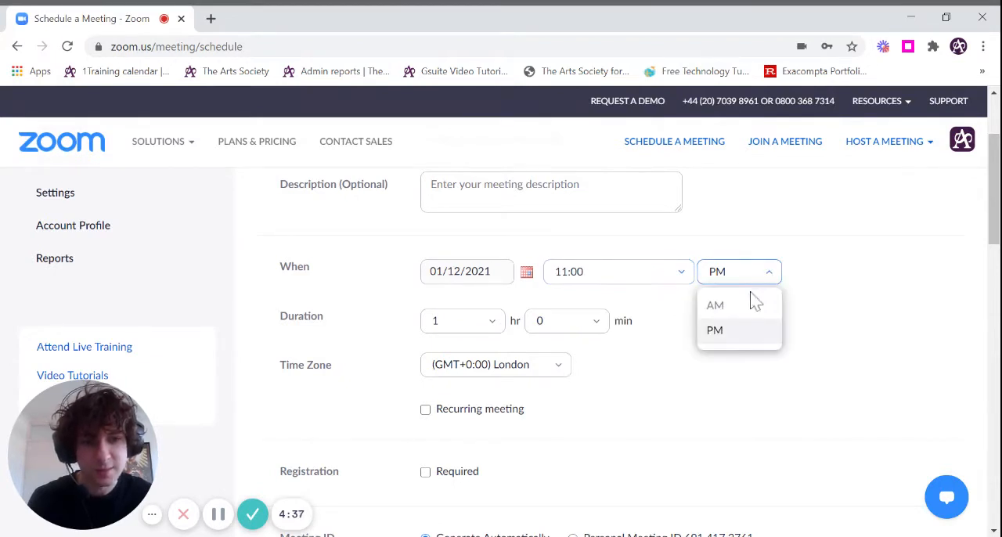
pyautogui.click(750, 302)
pyautogui.doubleClick(728, 320)
# - Set the meeting's duration to 2 hours
pyautogui.scroll(-1, 587, 313)
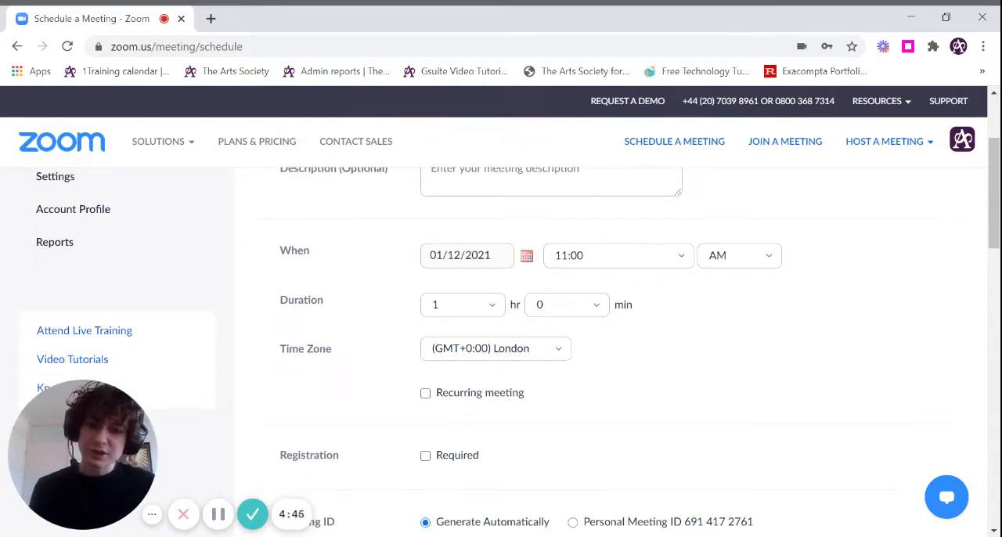
pyautogui.click(490, 306)
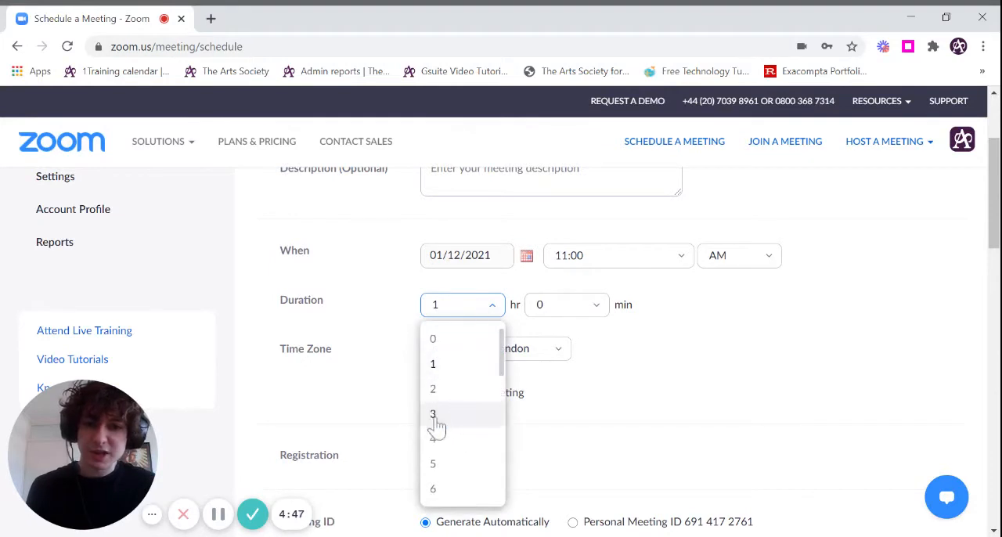
pyautogui.scroll(-2, 438, 466)
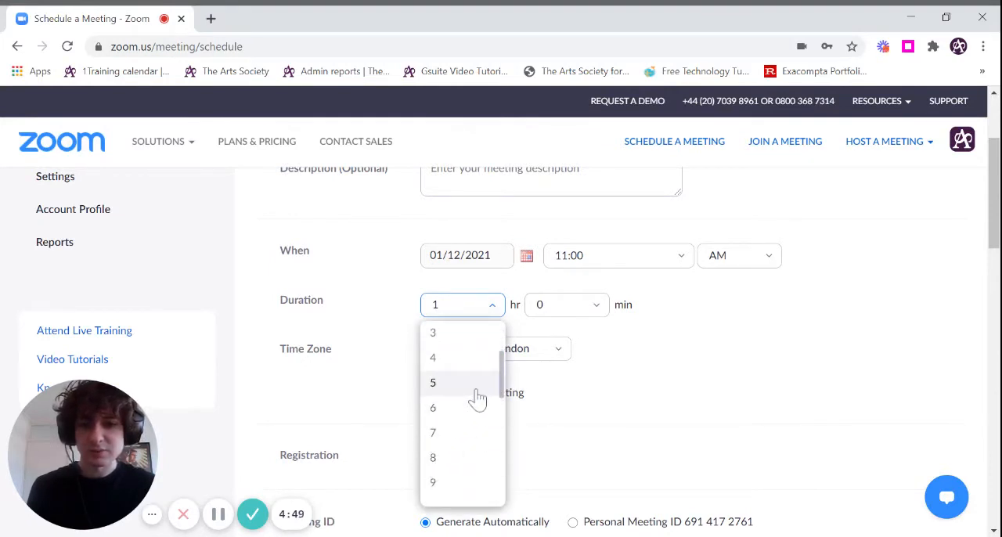
pyautogui.scroll(2, 473, 387)
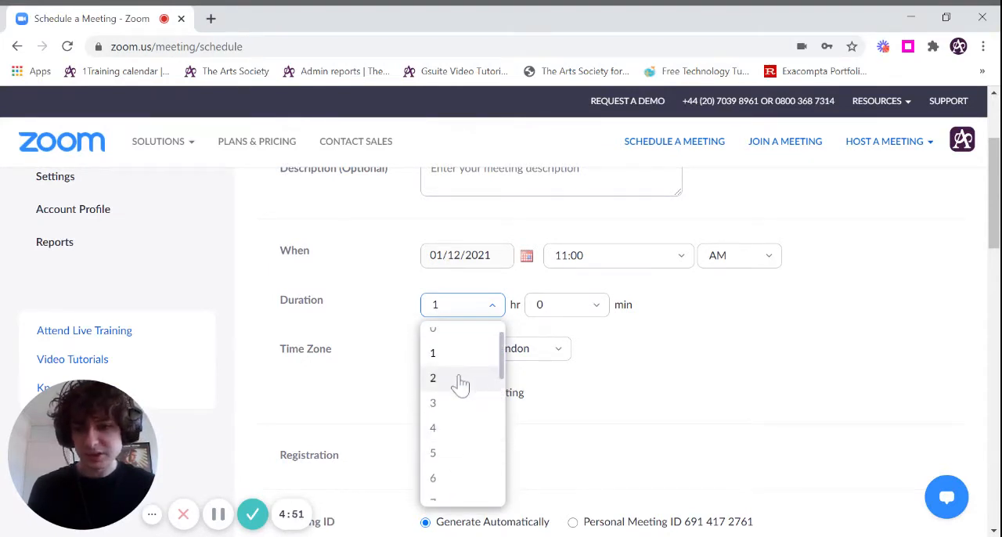
pyautogui.click(455, 382)
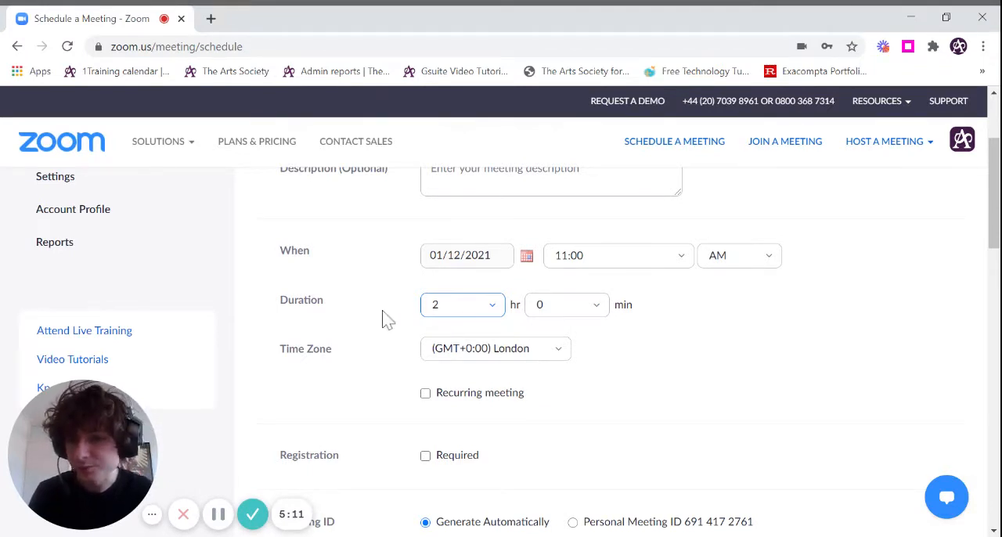
# - Try making the meeting recur daily, repeating every 2 days, and turn the recurrence off again
pyautogui.scroll(-1, 662, 320)
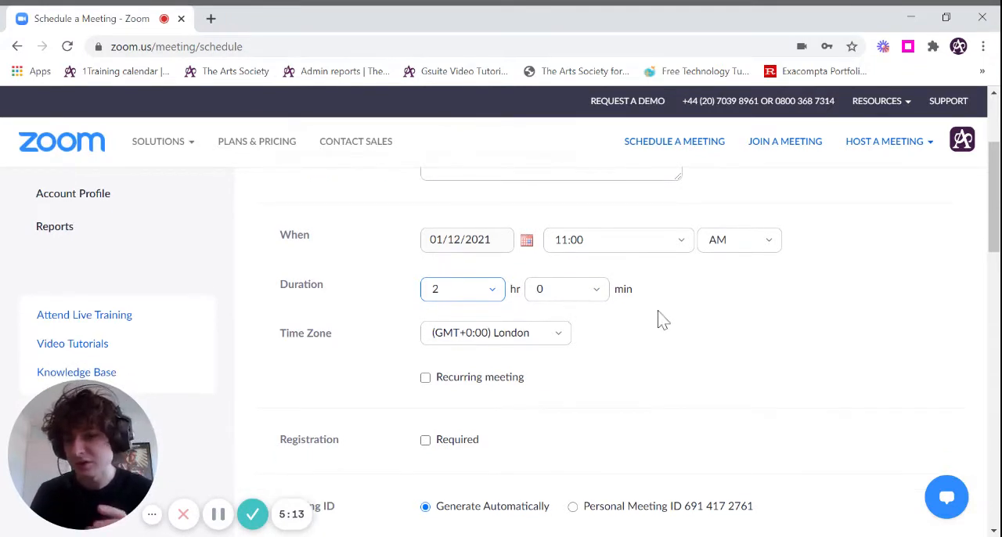
pyautogui.scroll(-1, 662, 319)
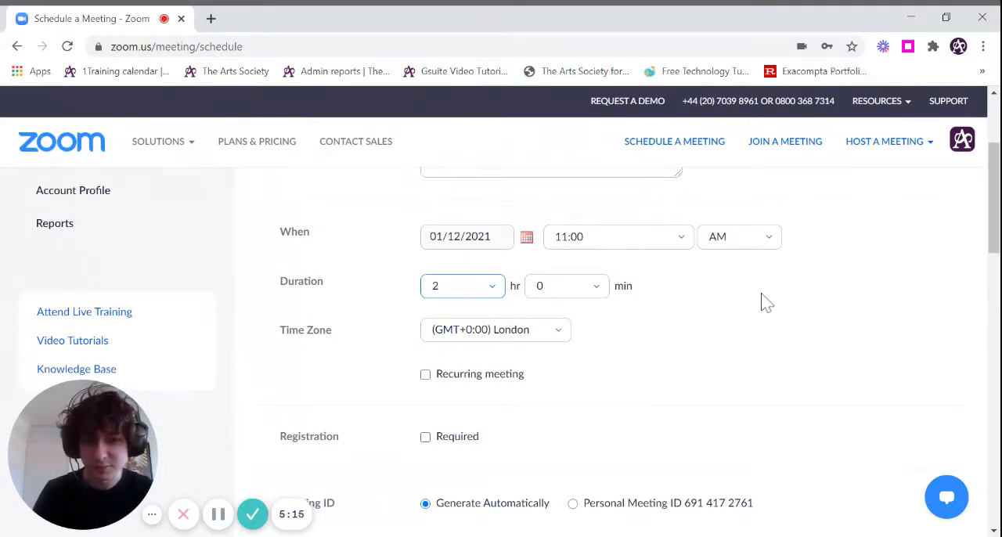
pyautogui.scroll(-2, 765, 303)
pyautogui.scroll(-1, 766, 303)
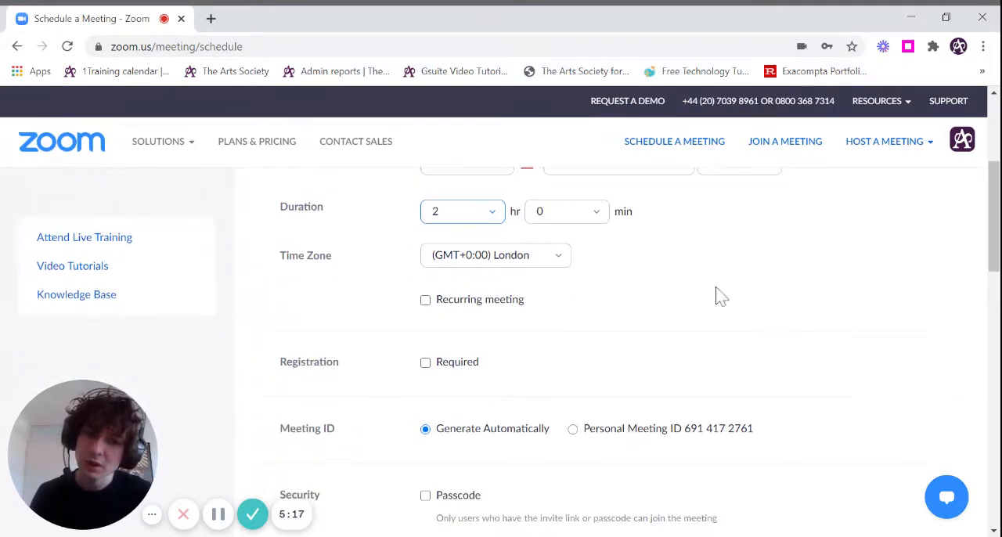
pyautogui.scroll(-1, 780, 287)
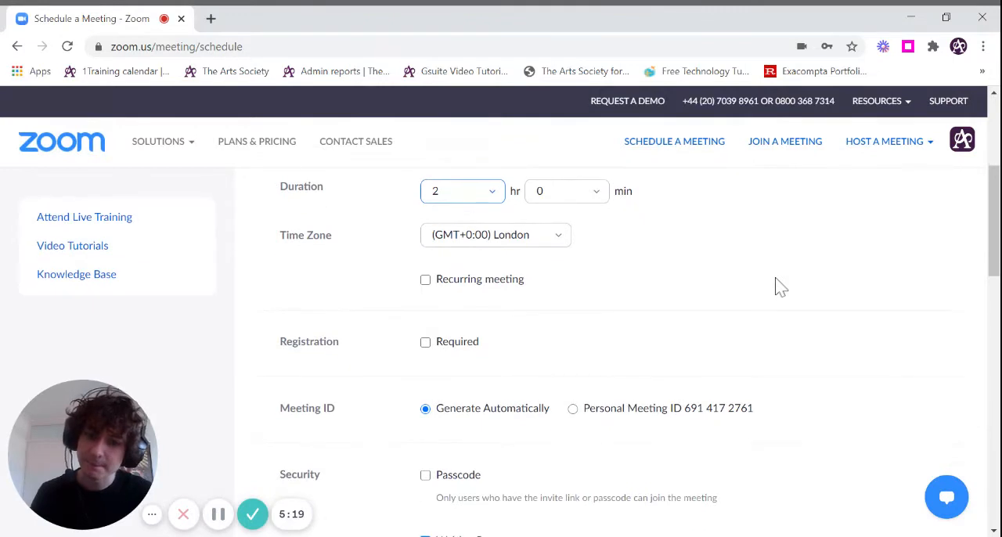
pyautogui.click(426, 282)
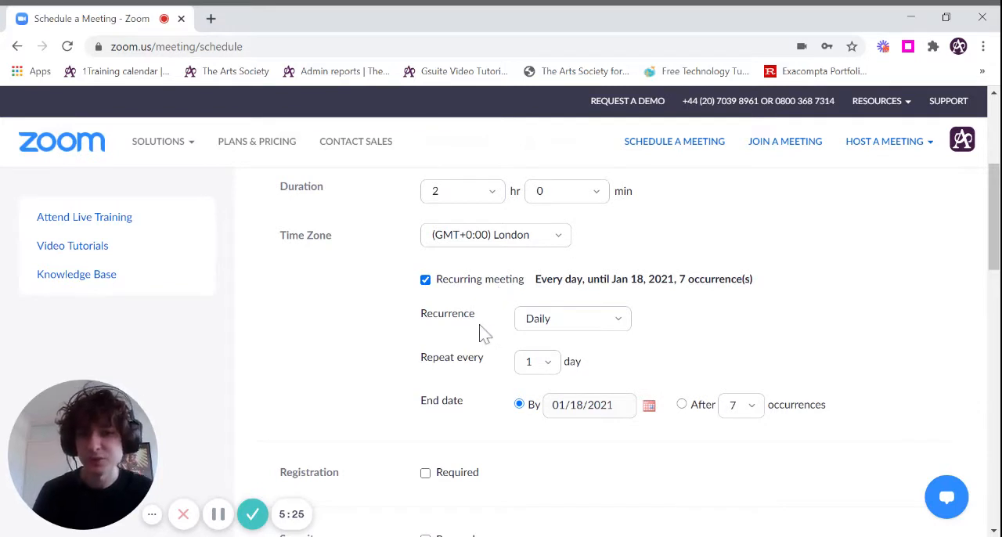
pyautogui.click(548, 319)
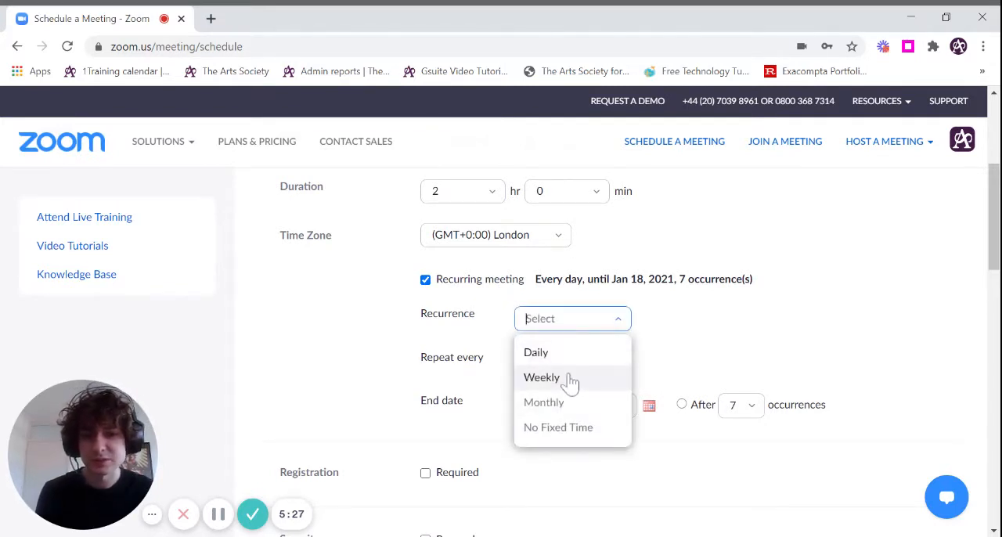
pyautogui.click(714, 338)
pyautogui.click(537, 362)
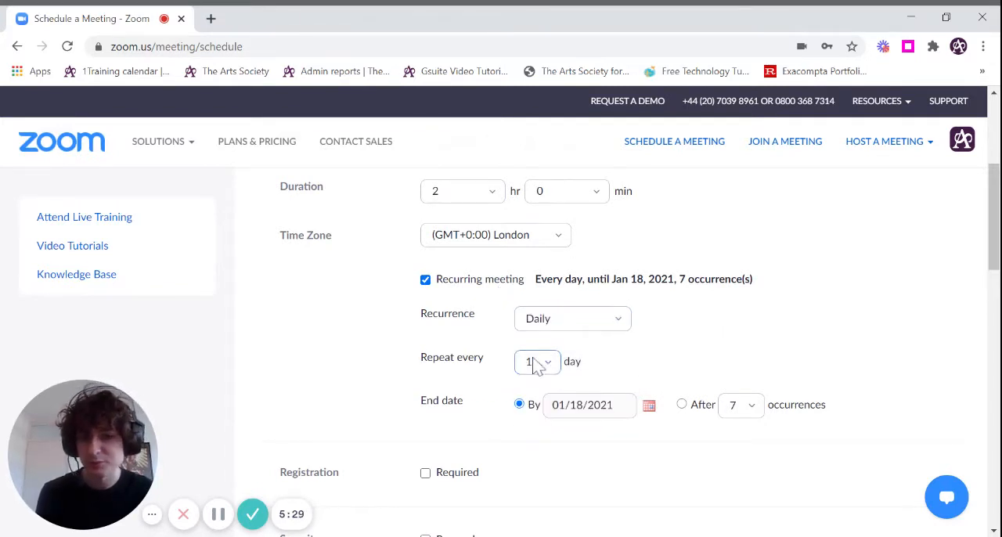
pyautogui.click(526, 205)
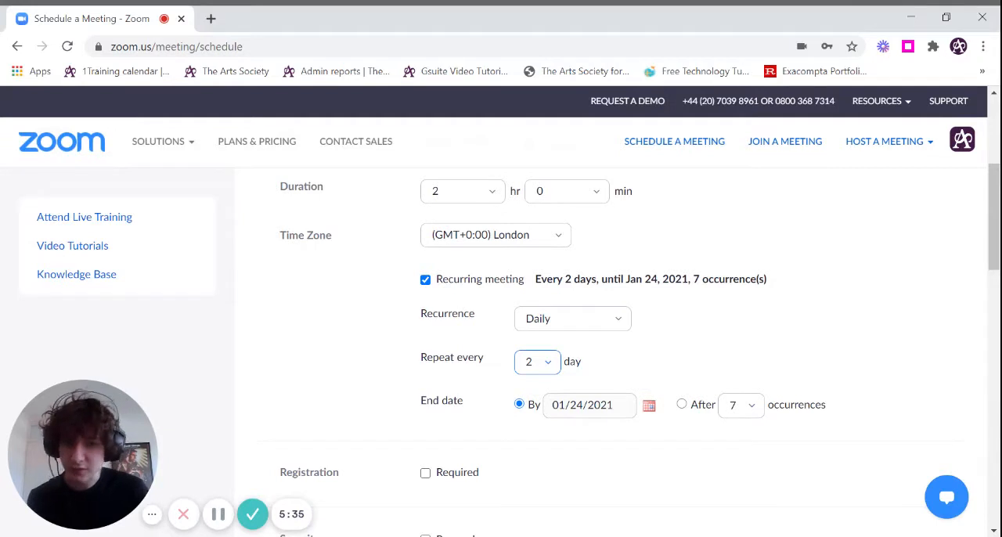
pyautogui.click(424, 279)
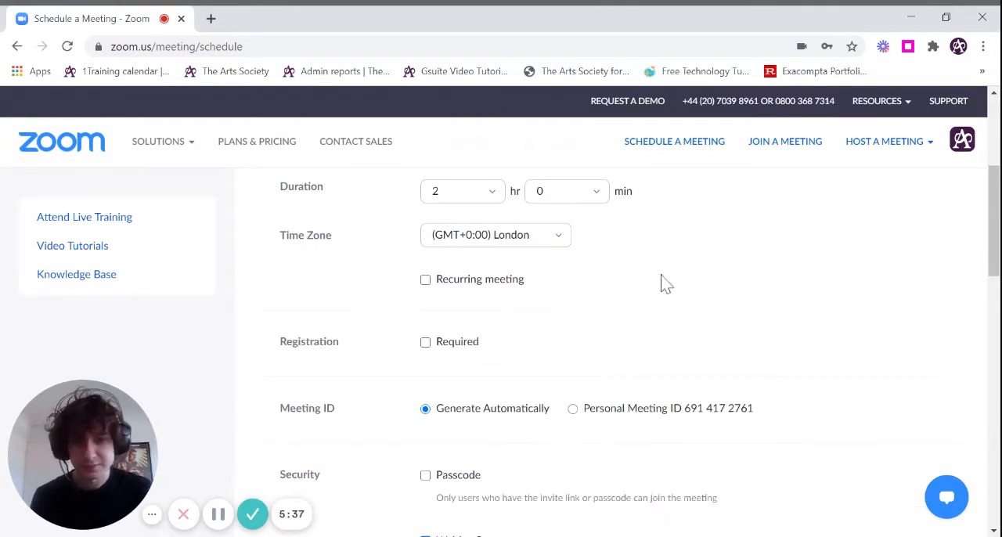
# - Try requiring a meeting passcode by entering trial values in the passcode field, clear them and turn the passcode requirement off again
pyautogui.scroll(-1, 661, 283)
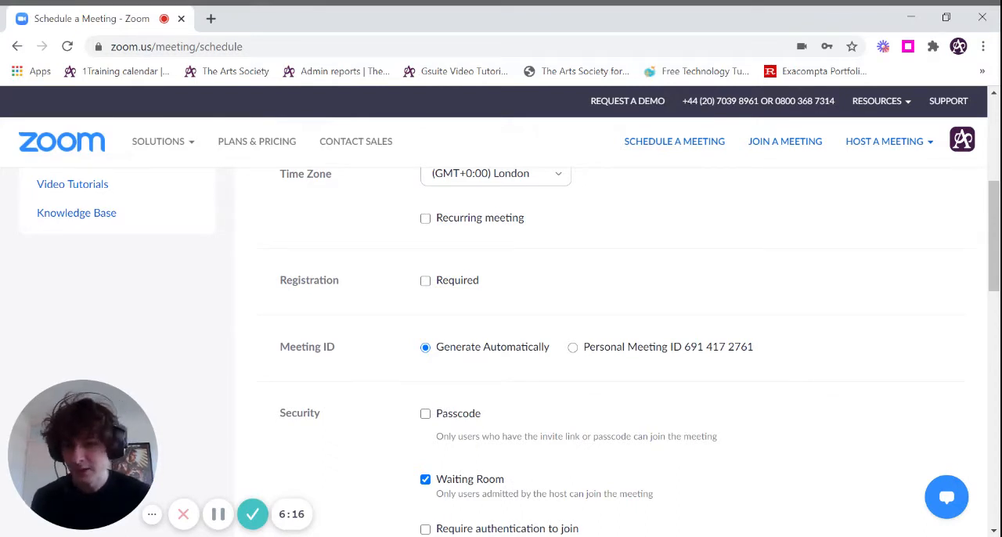
pyautogui.scroll(-1, 734, 273)
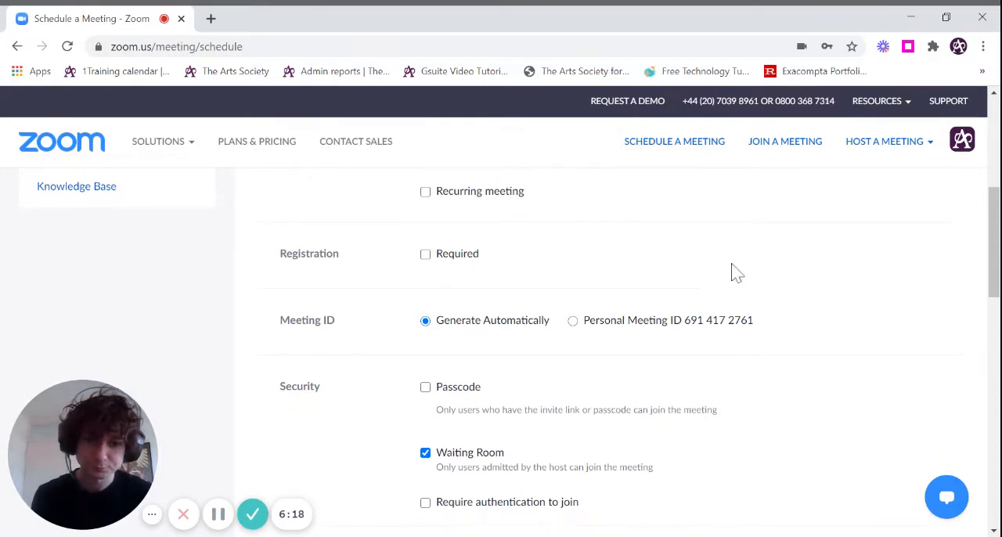
pyautogui.scroll(-2, 736, 272)
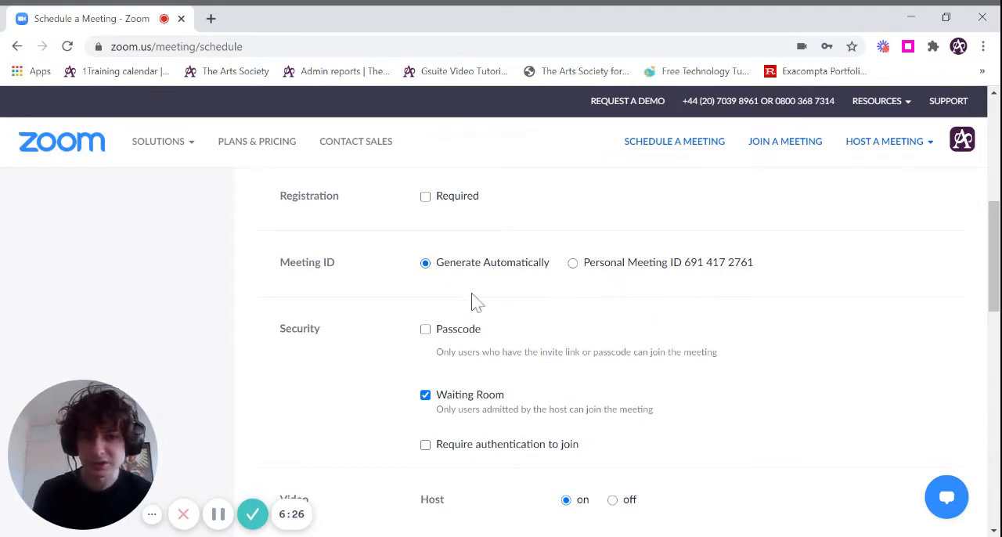
pyautogui.scroll(-1, 436, 286)
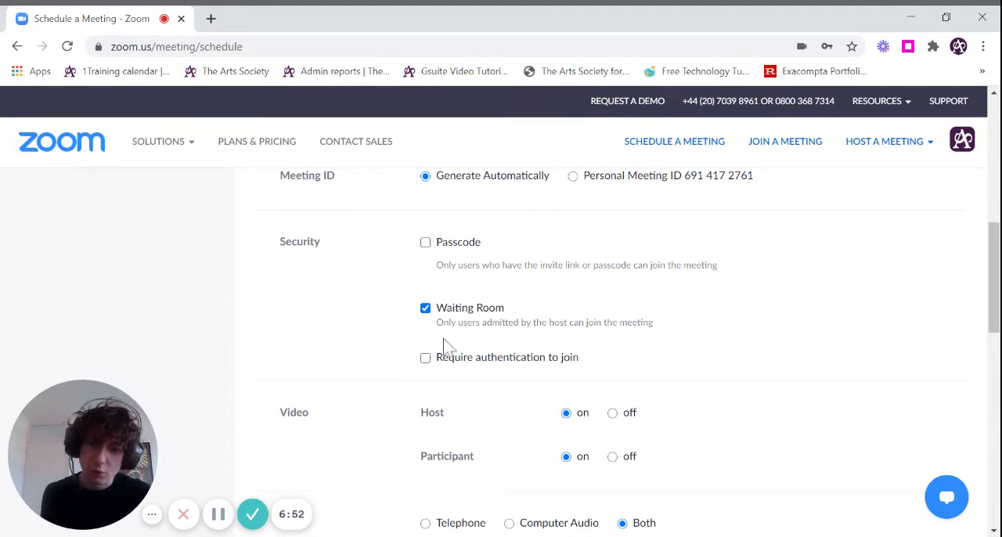
pyautogui.scroll(-1, 371, 227)
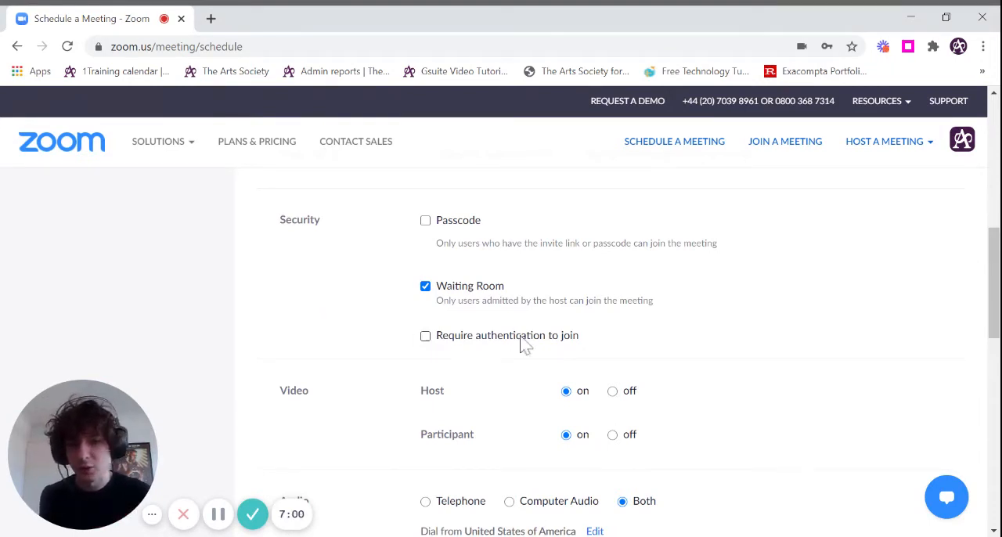
pyautogui.click(425, 222)
pyautogui.press('BackSpace')
pyautogui.press('BackSpace')
pyautogui.press('BackSpace')
pyautogui.press('BackSpace')
pyautogui.press('BackSpace')
pyautogui.press('BackSpace')
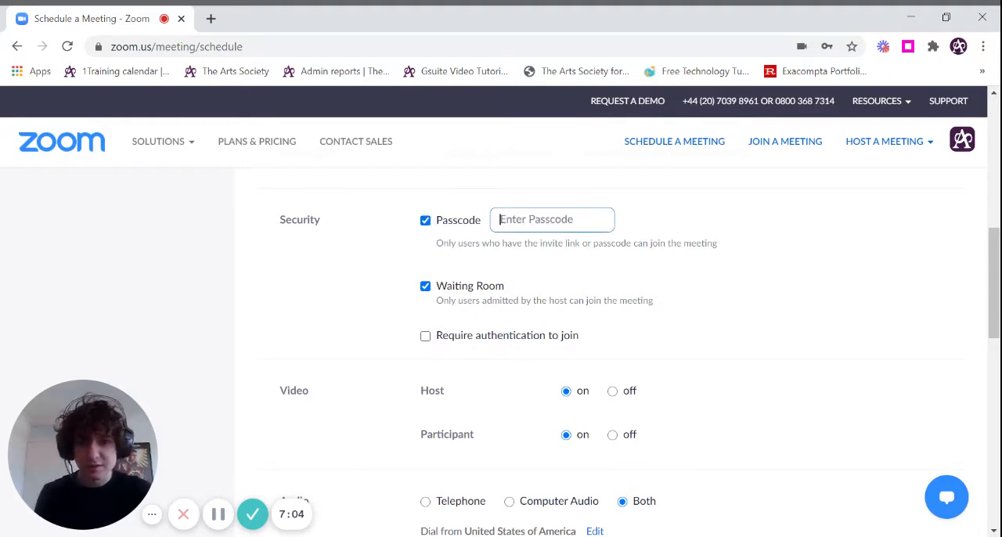
pyautogui.press('BackSpace')
pyautogui.press('BackSpace')
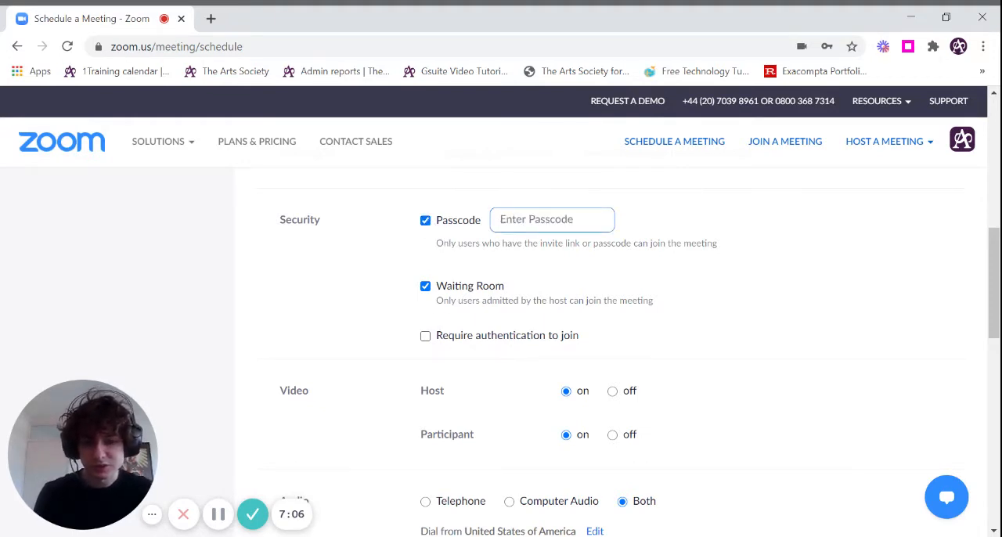
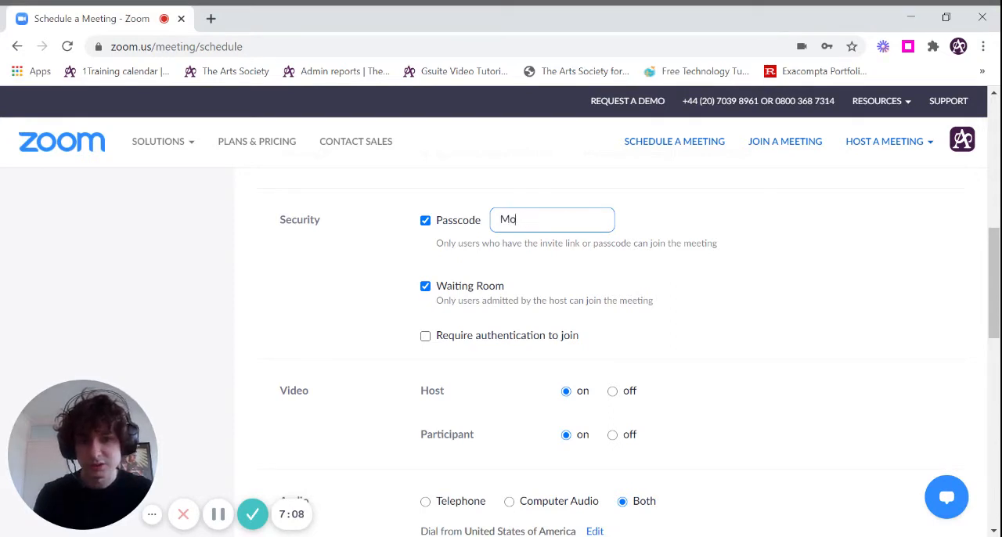
pyautogui.click(425, 221)
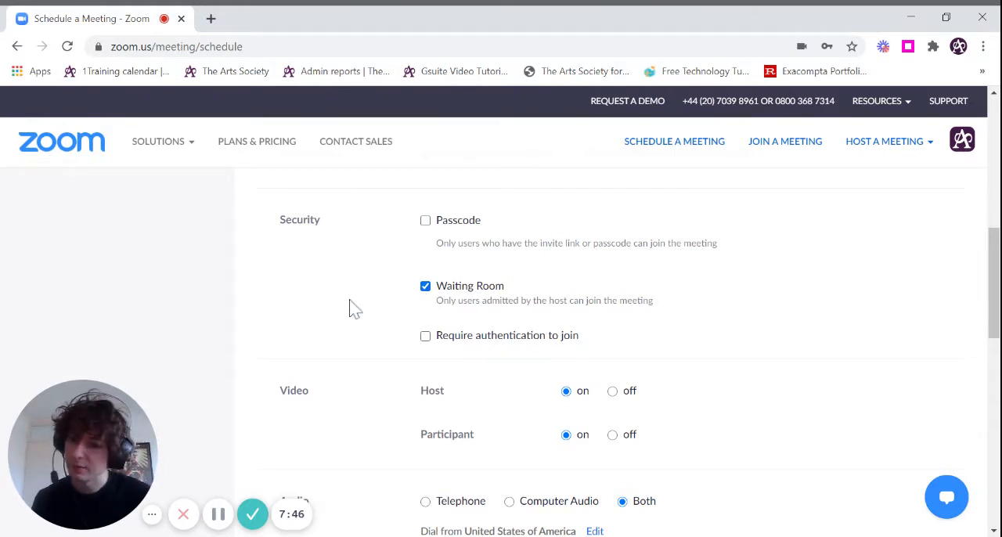
# - Review the meeting's authentication, video, audio and Meeting Options settings
pyautogui.scroll(-1, 424, 319)
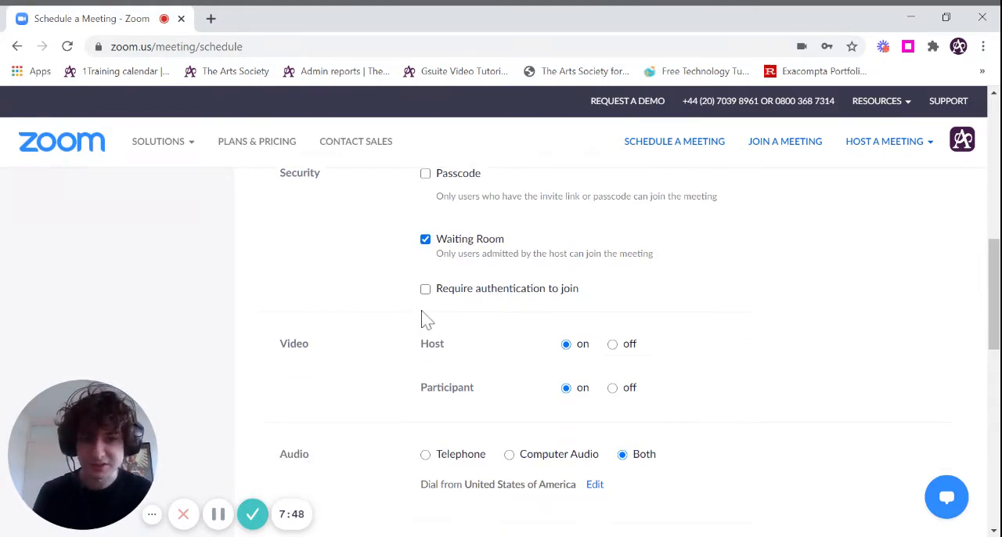
pyautogui.scroll(-1, 347, 304)
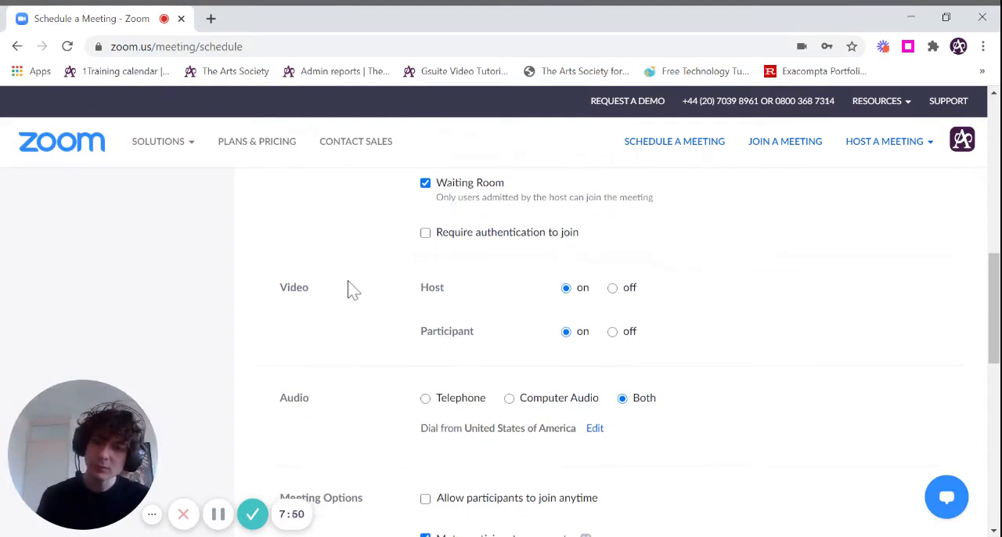
pyautogui.scroll(-1, 351, 289)
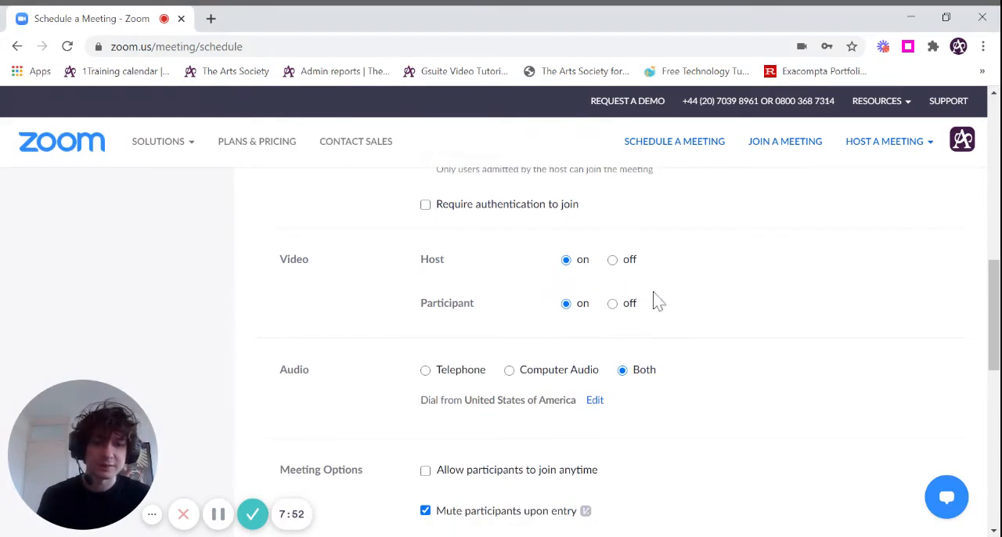
pyautogui.scroll(-1, 418, 280)
pyautogui.scroll(1, 420, 282)
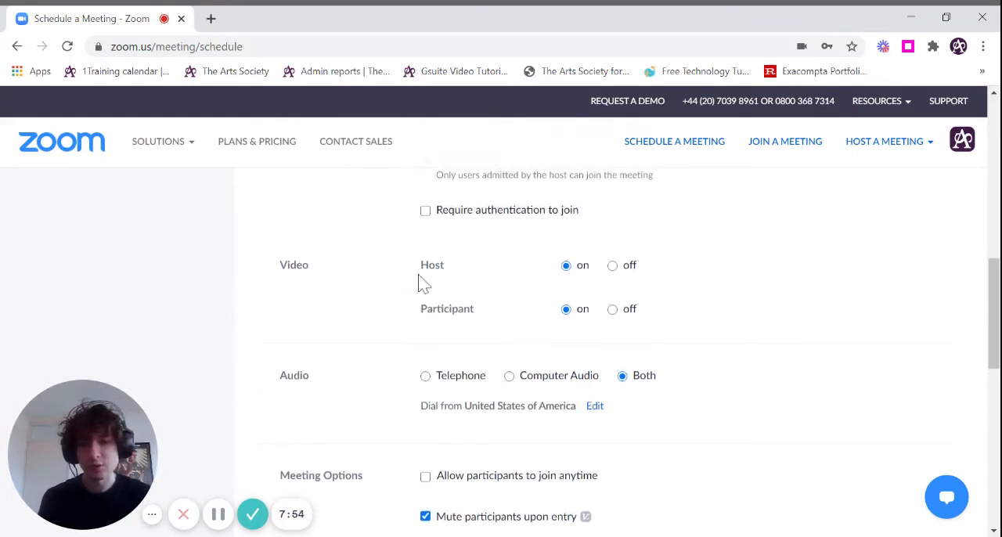
pyautogui.scroll(-1, 383, 332)
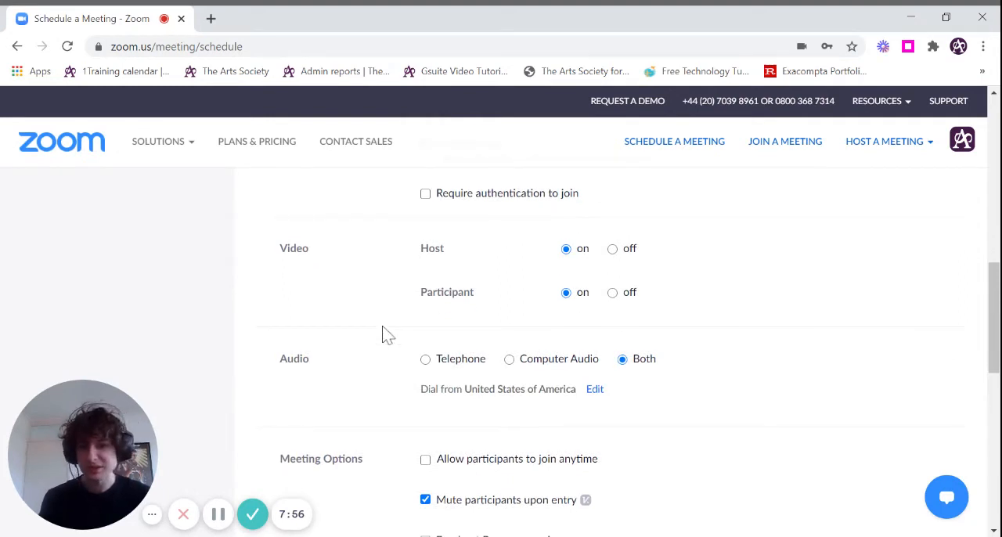
pyautogui.scroll(-1, 401, 296)
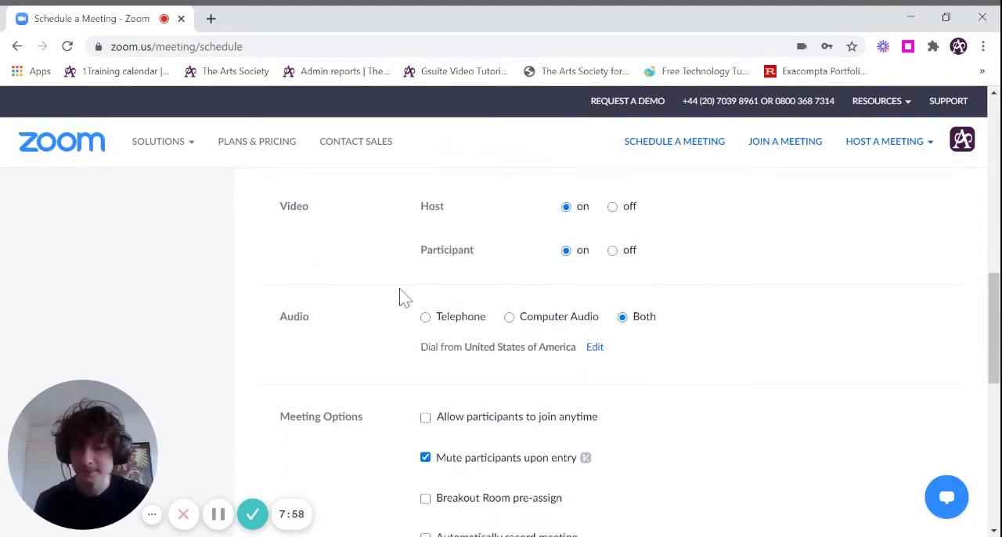
pyautogui.scroll(-1, 399, 295)
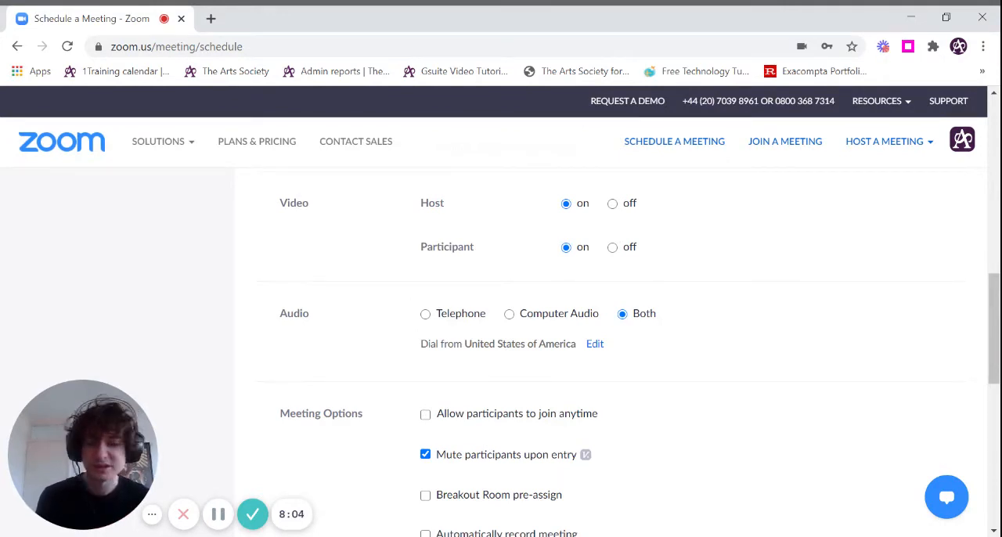
pyautogui.scroll(-2, 818, 242)
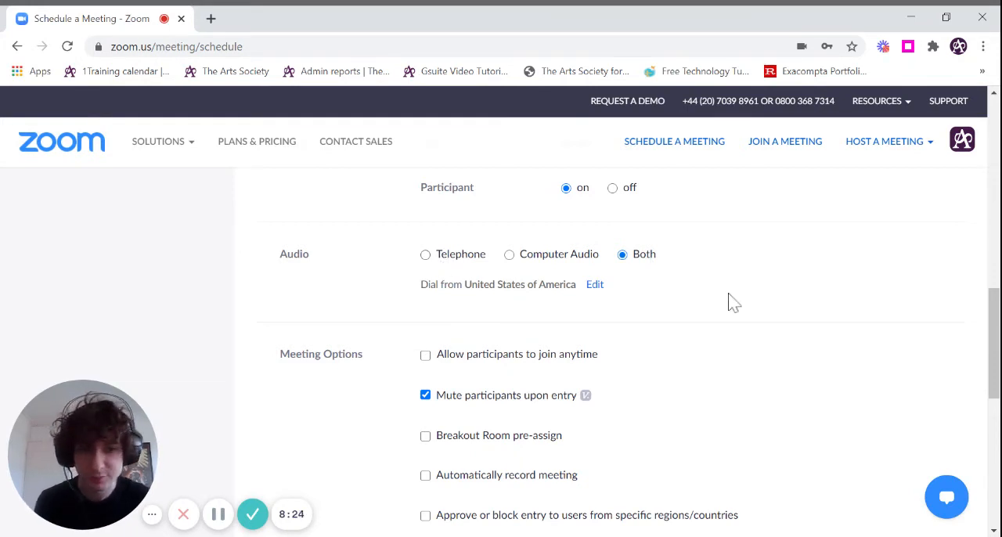
pyautogui.scroll(-2, 731, 306)
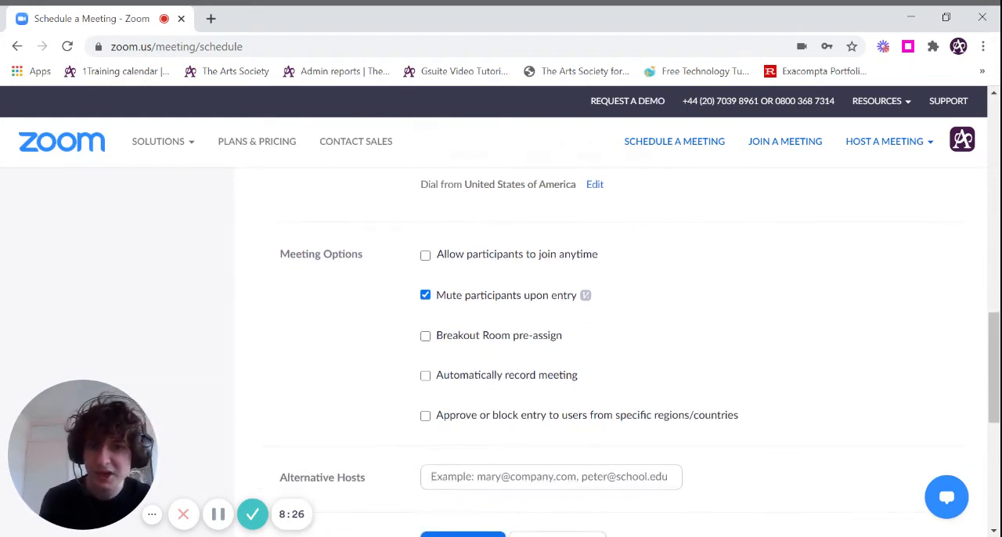
pyautogui.scroll(1, 592, 230)
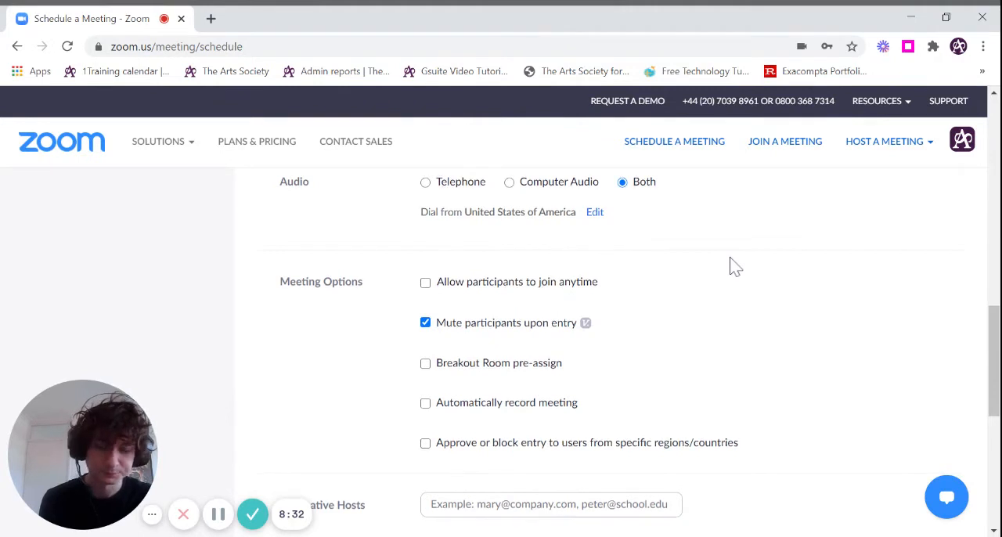
pyautogui.scroll(-1, 731, 263)
pyautogui.scroll(-1, 384, 339)
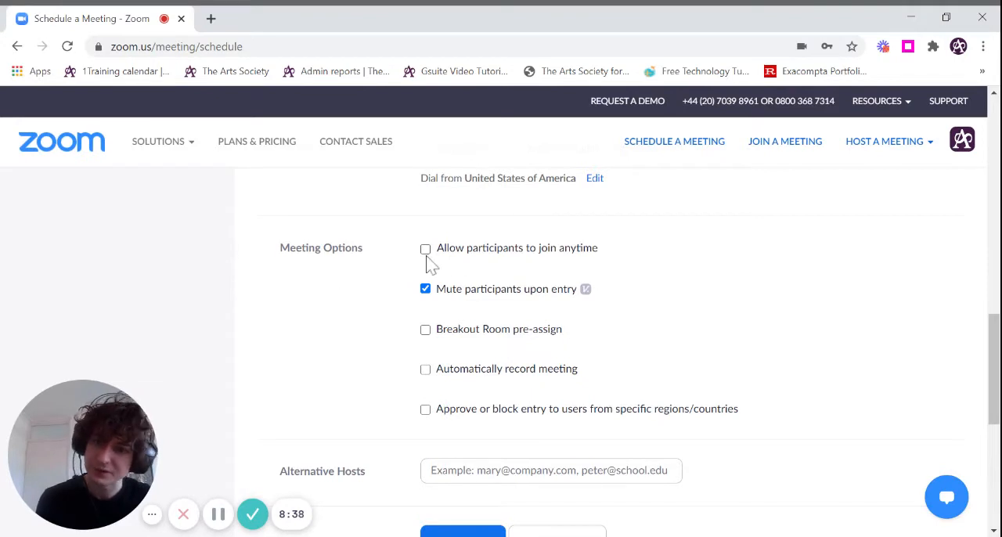
# - Switch Mute participants upon entry off and back on, and try the Automatically record meeting option
pyautogui.click(425, 289)
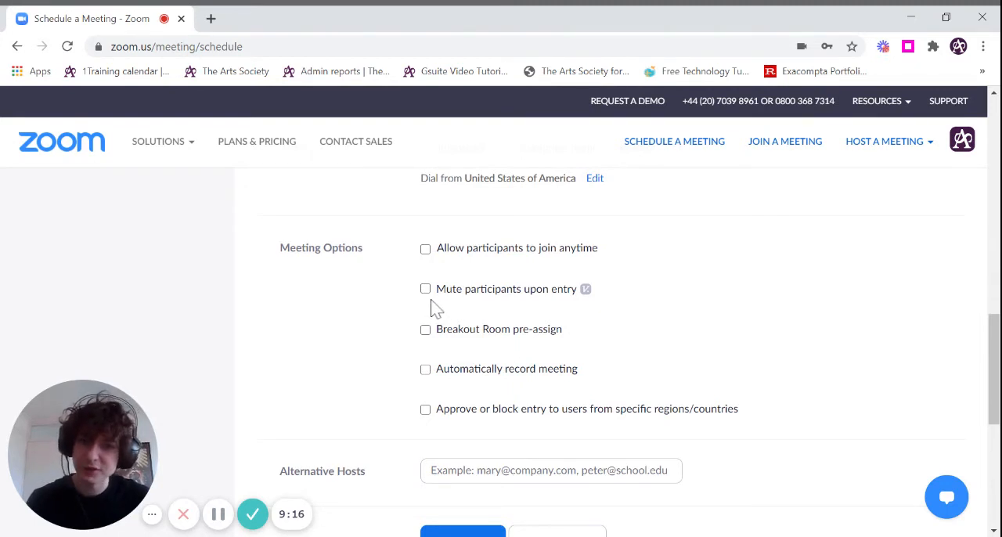
pyautogui.click(426, 289)
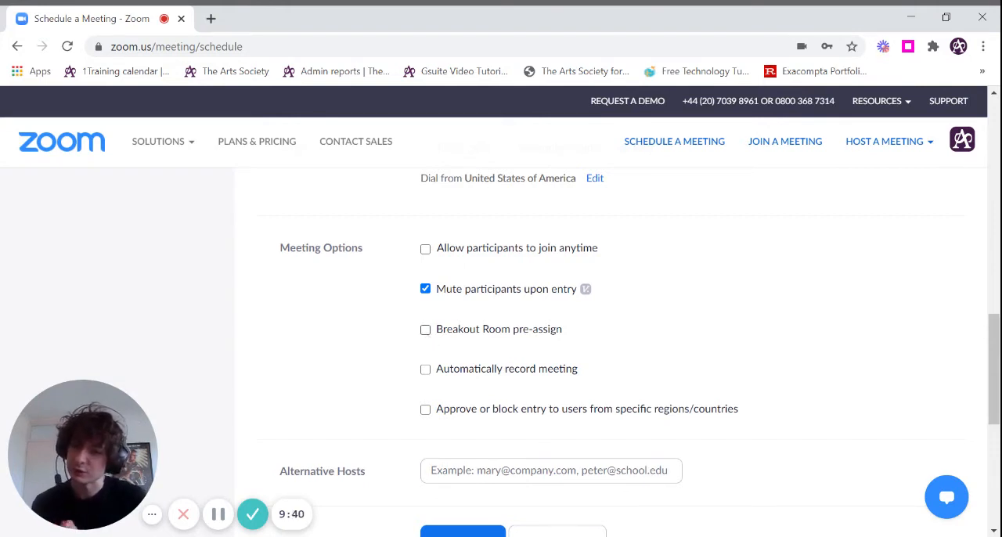
pyautogui.scroll(-1, 810, 364)
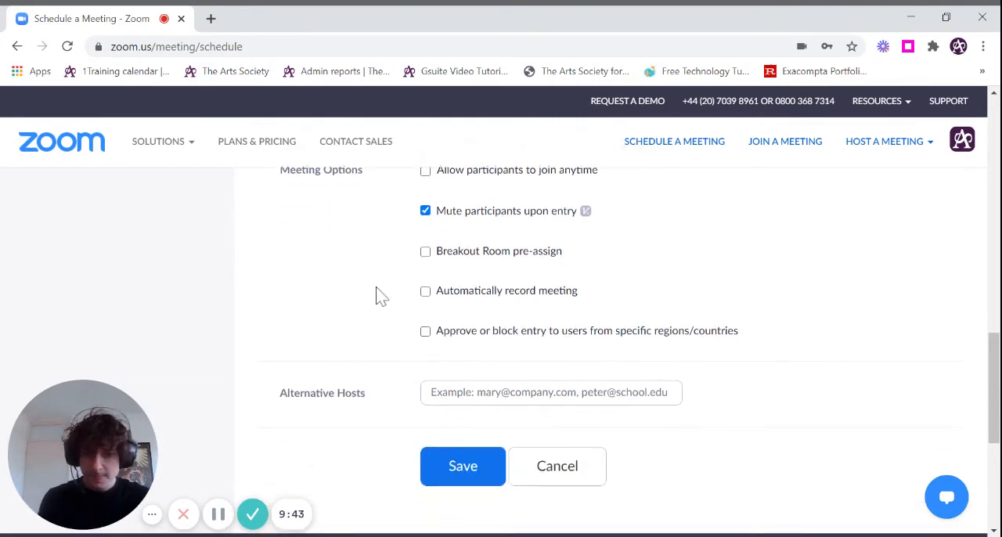
pyautogui.click(428, 294)
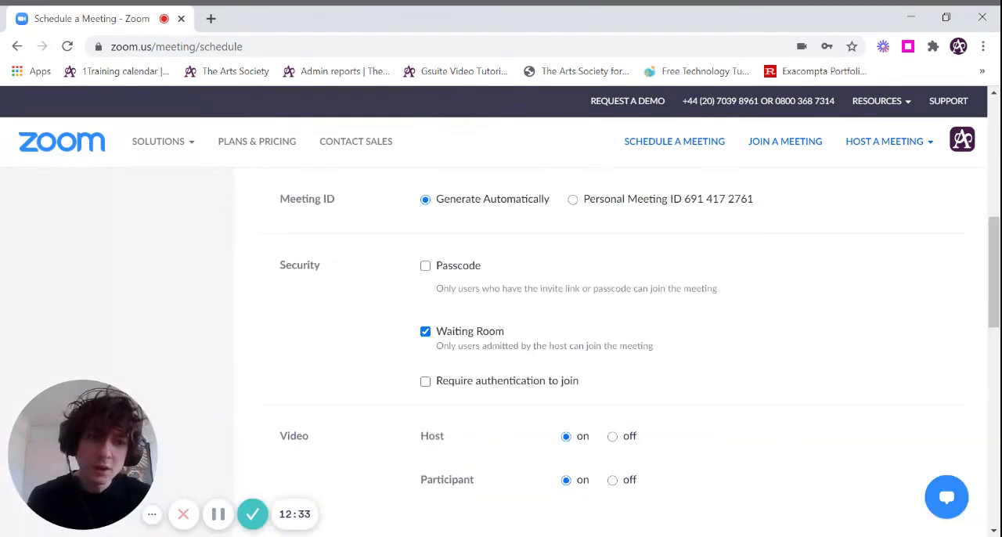
# - Recheck the chosen meeting ID, security, video, audio and meeting option settings across the scheduling form
pyautogui.scroll(2, 611, 352)
pyautogui.scroll(-5, 740, 148)
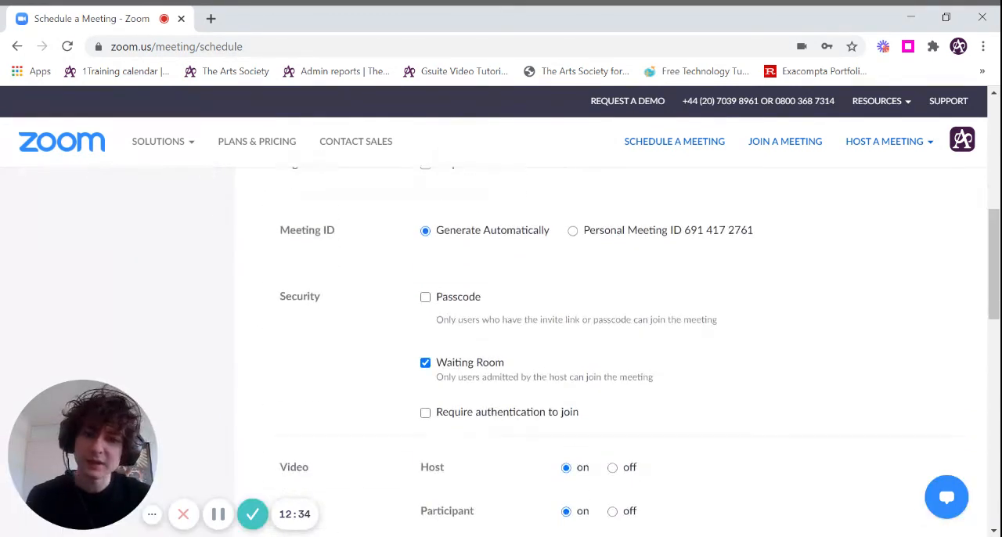
pyautogui.scroll(-3, 735, 391)
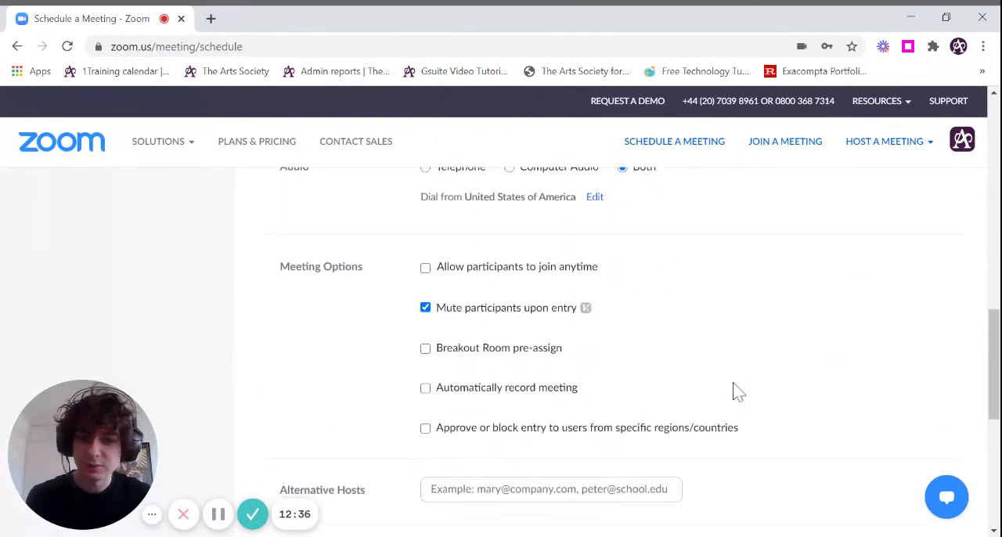
# - Save the scheduled meeting with the chosen settings
pyautogui.scroll(-1, 888, 279)
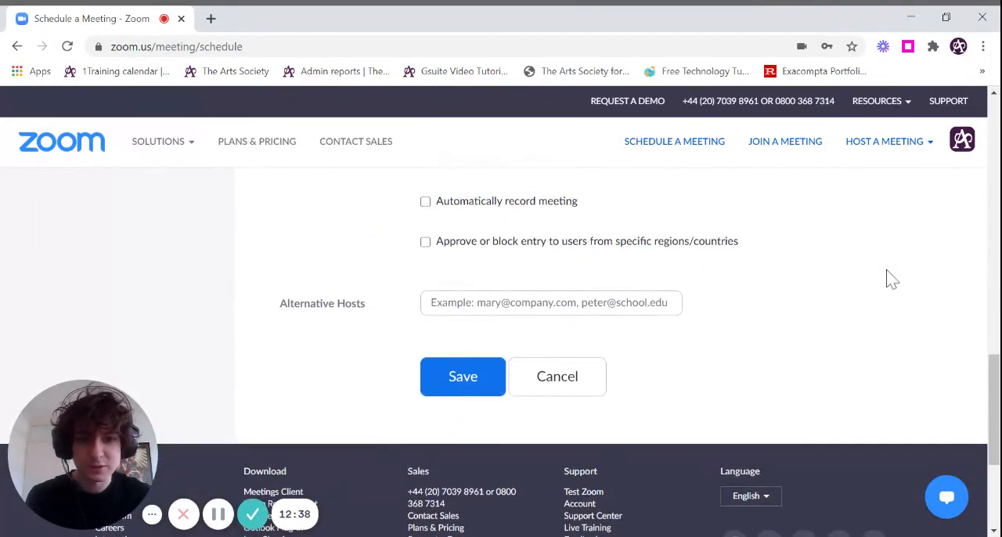
pyautogui.click(461, 389)
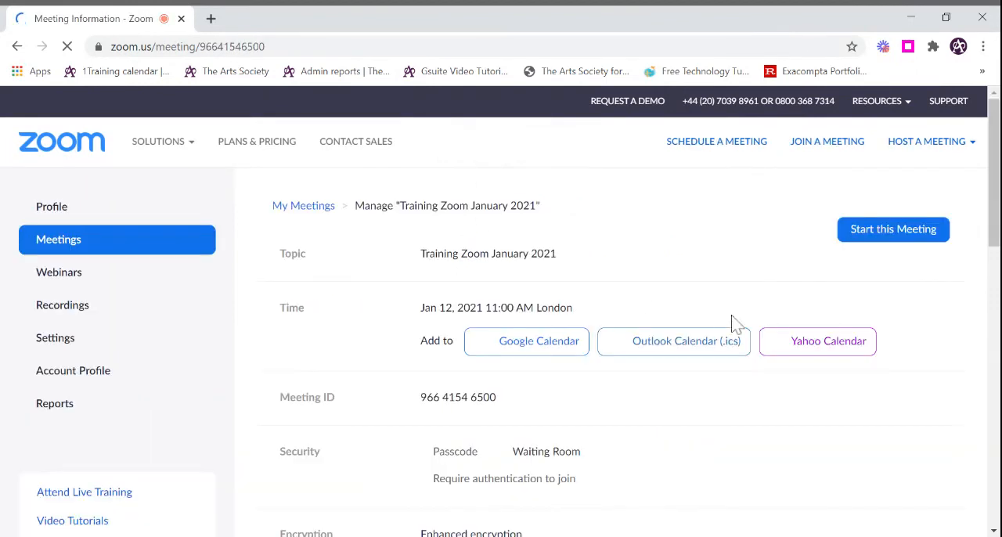
# - Review the saved meeting's details, from time, security and meeting options to the template, webinar conversion and poll choices
pyautogui.scroll(-1, 755, 423)
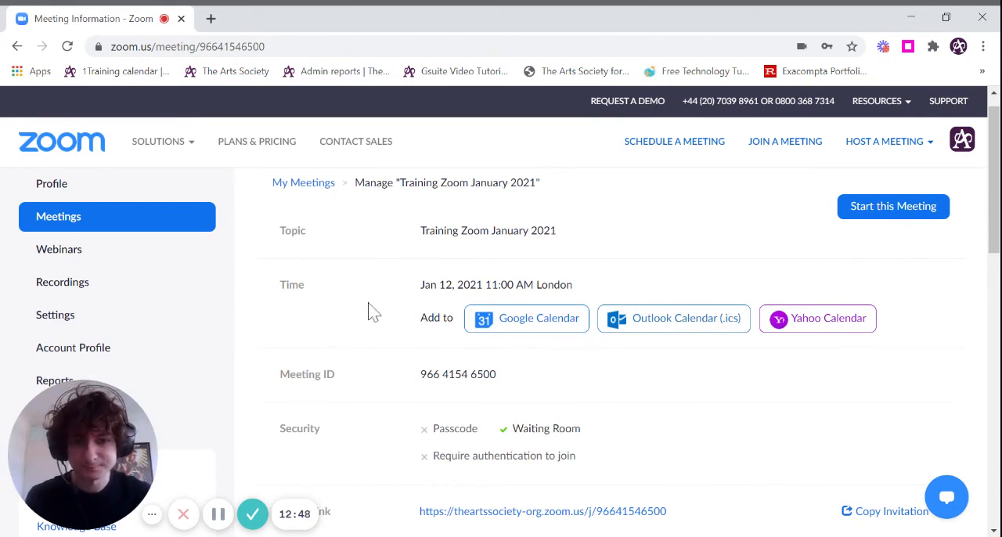
pyautogui.scroll(-5, 374, 312)
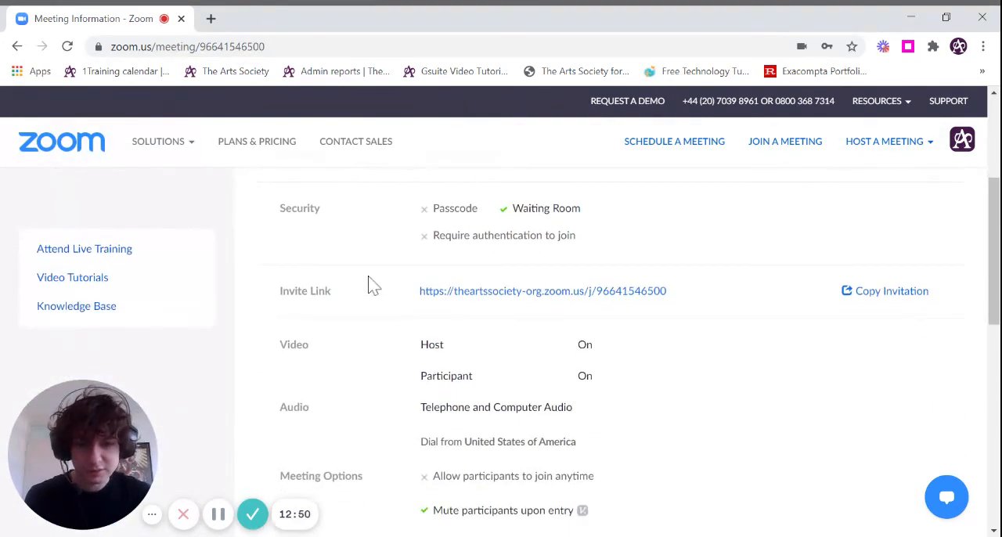
pyautogui.scroll(-7, 373, 285)
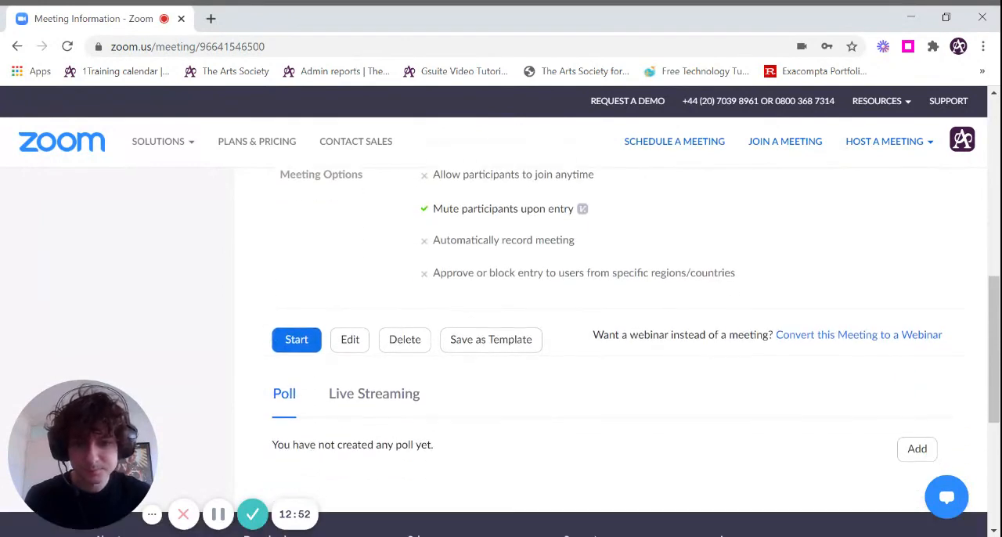
pyautogui.scroll(-1, 514, 296)
pyautogui.scroll(1, 700, 317)
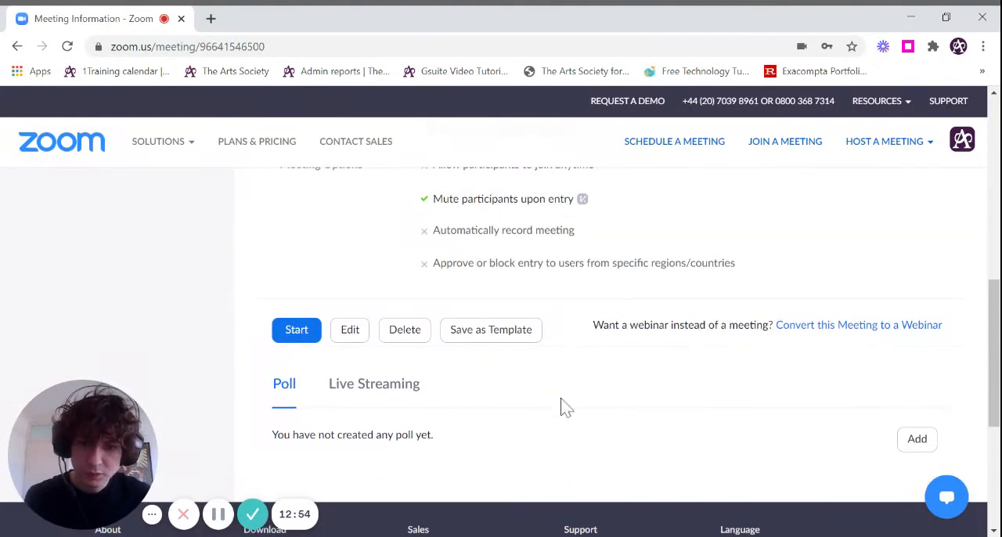
pyautogui.scroll(3, 564, 404)
pyautogui.scroll(-3, 560, 404)
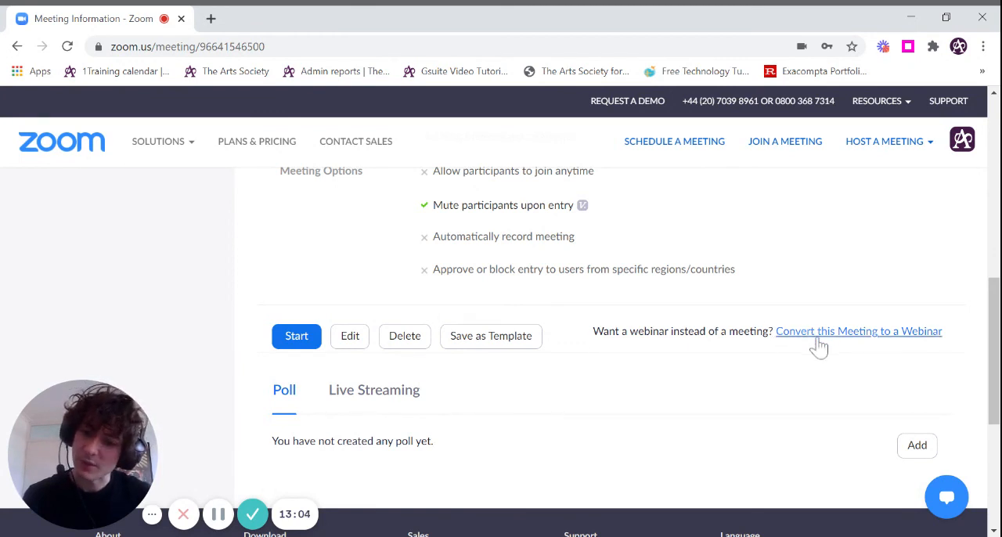
# - Highlight the full invite link in the saved meeting's details, then clear the selection
pyautogui.scroll(1, 827, 278)
pyautogui.scroll(4, 830, 276)
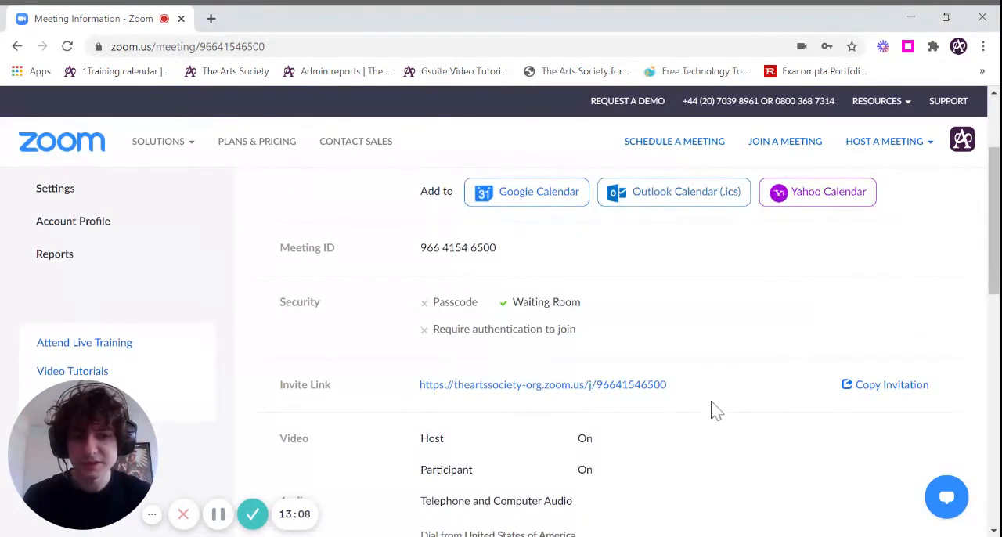
pyautogui.moveTo(689, 395); pyautogui.dragTo(418, 385)
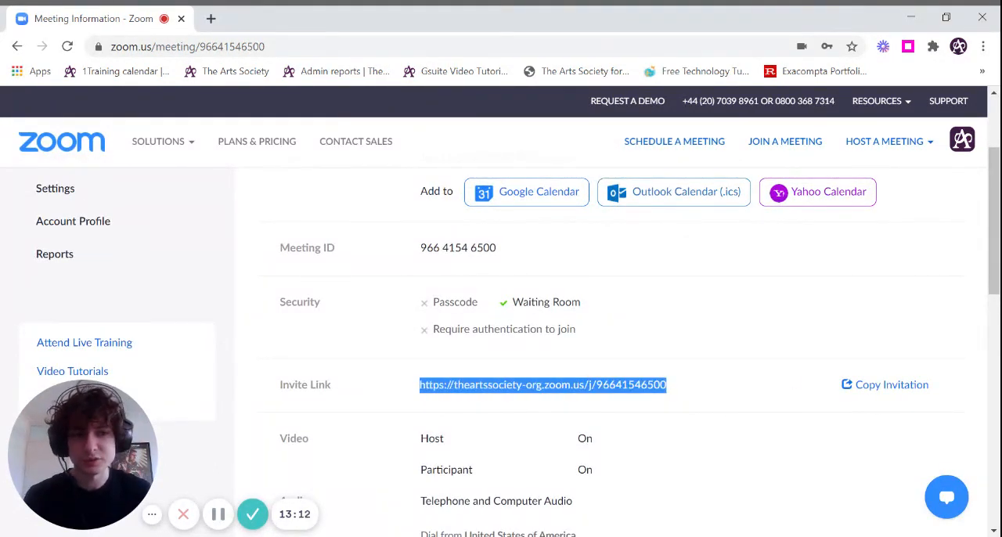
pyautogui.click(702, 282)
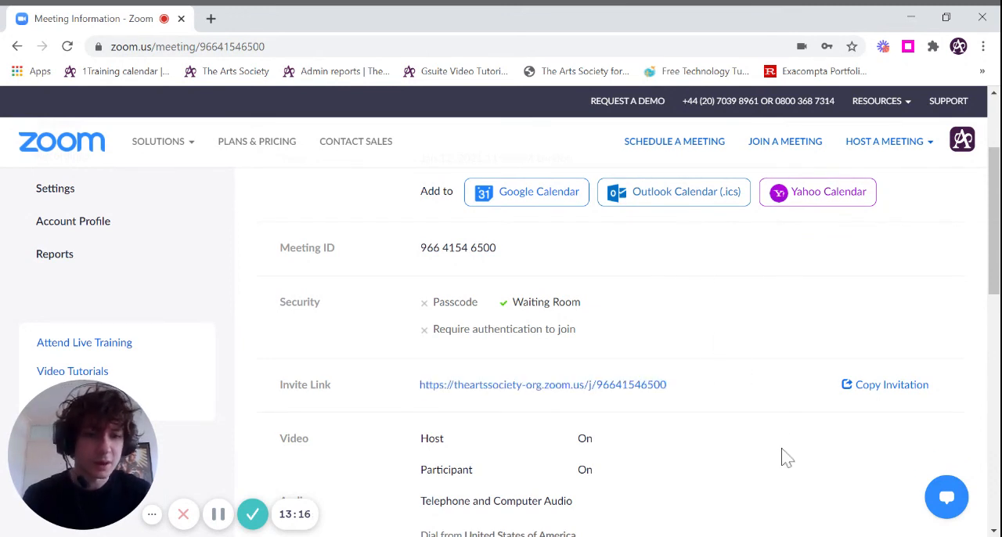
# - Open the meeting invitation, highlight the text from the topic through the meeting ID, examine the dial-in details and close it
pyautogui.click(869, 386)
pyautogui.scroll(-2, 332, 280)
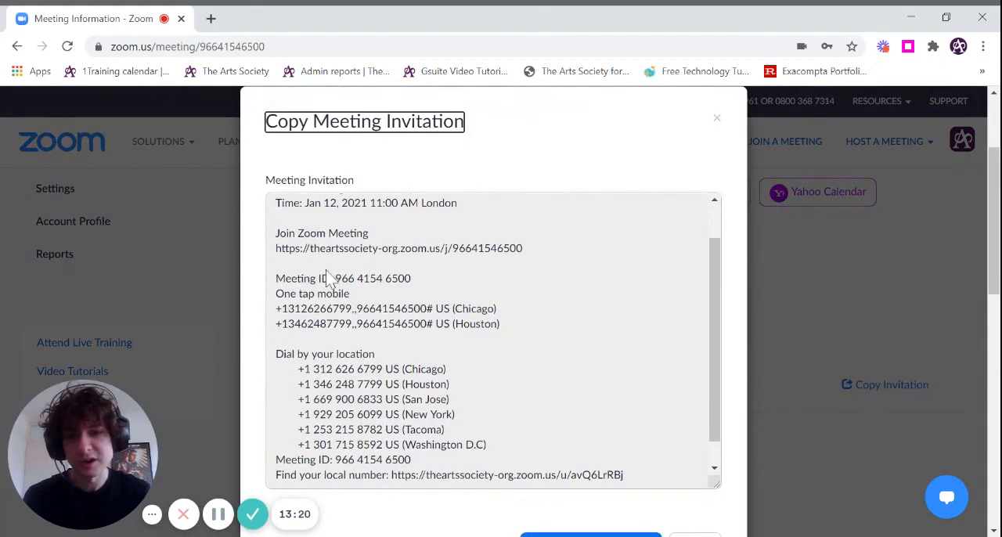
pyautogui.scroll(2, 378, 407)
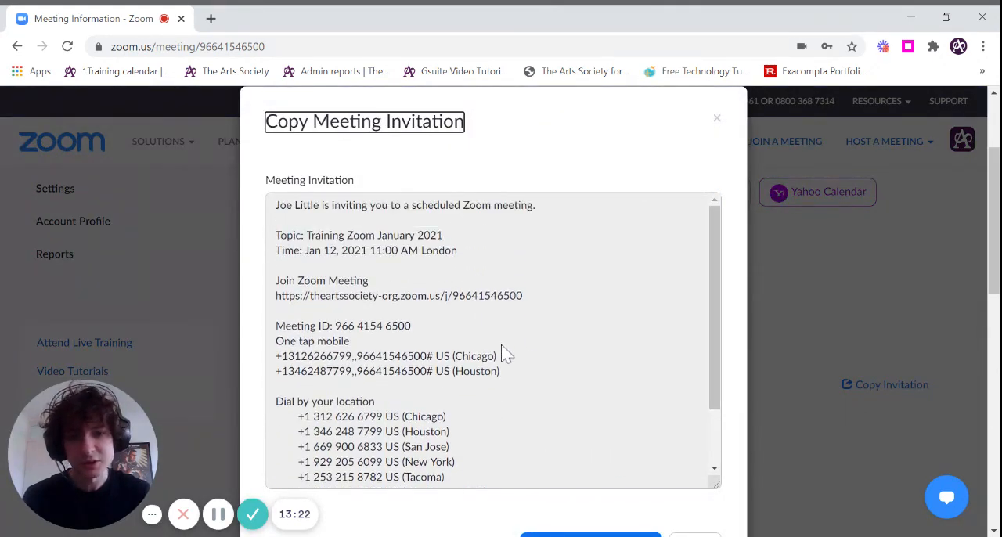
pyautogui.moveTo(411, 327); pyautogui.dragTo(280, 263)
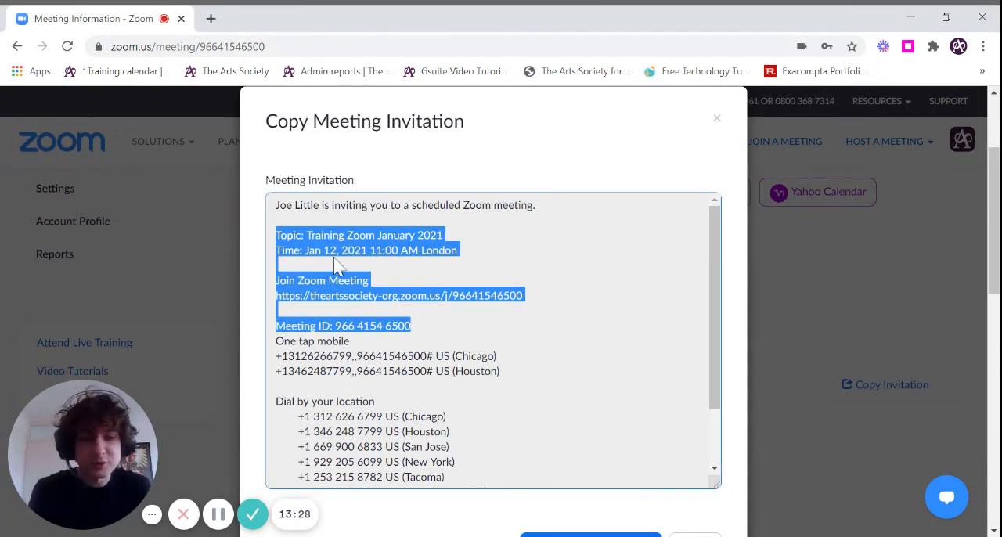
pyautogui.scroll(-2, 629, 415)
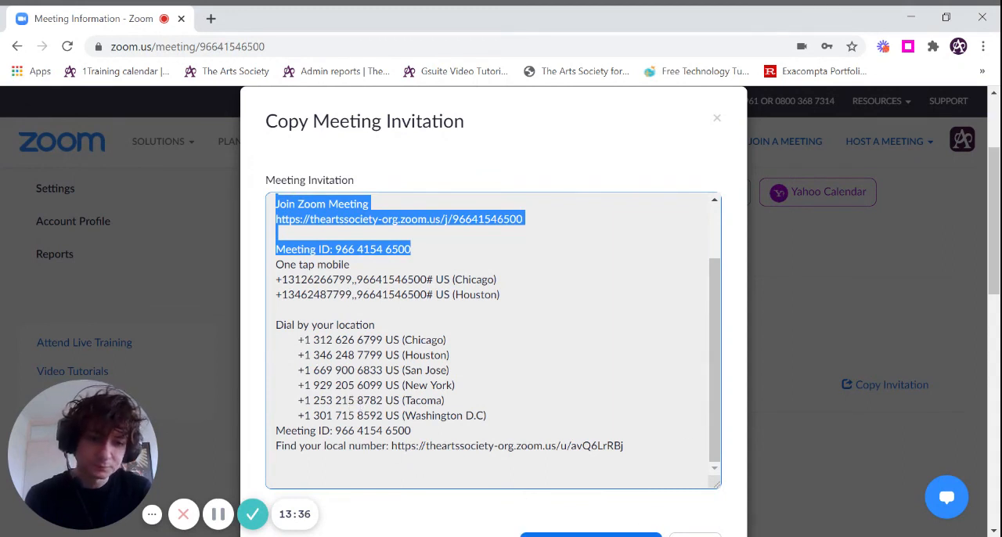
pyautogui.click(686, 534)
pyautogui.scroll(2, 756, 412)
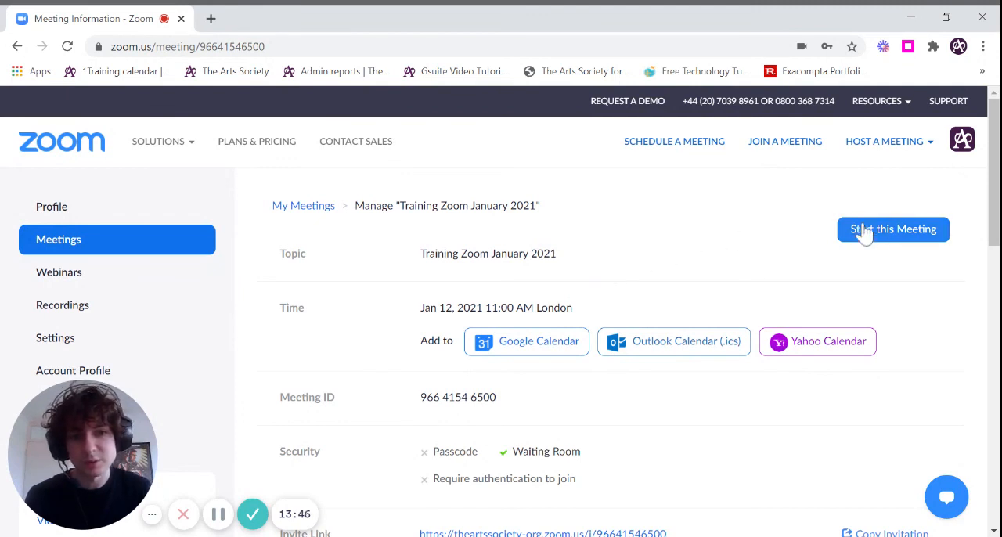
# - View the profile page, then show the upcoming meetings list with the Training Zoom January 2021 entry
pyautogui.click(81, 223)
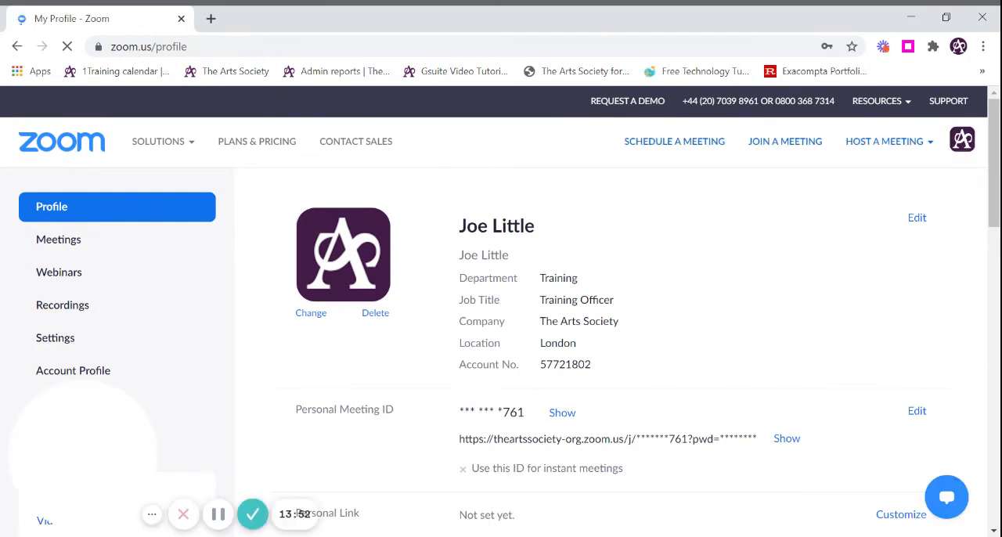
pyautogui.click(64, 249)
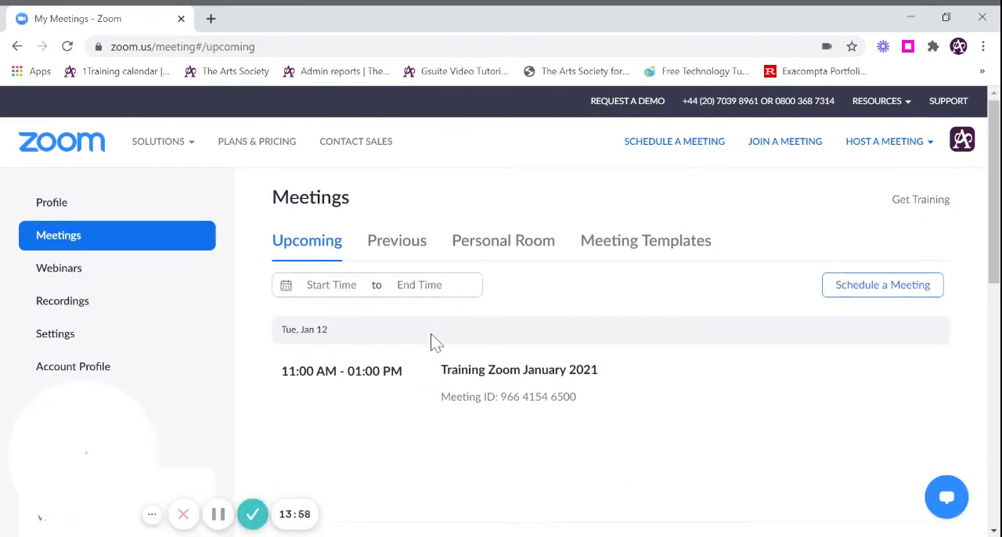
pyautogui.scroll(-1, 432, 340)
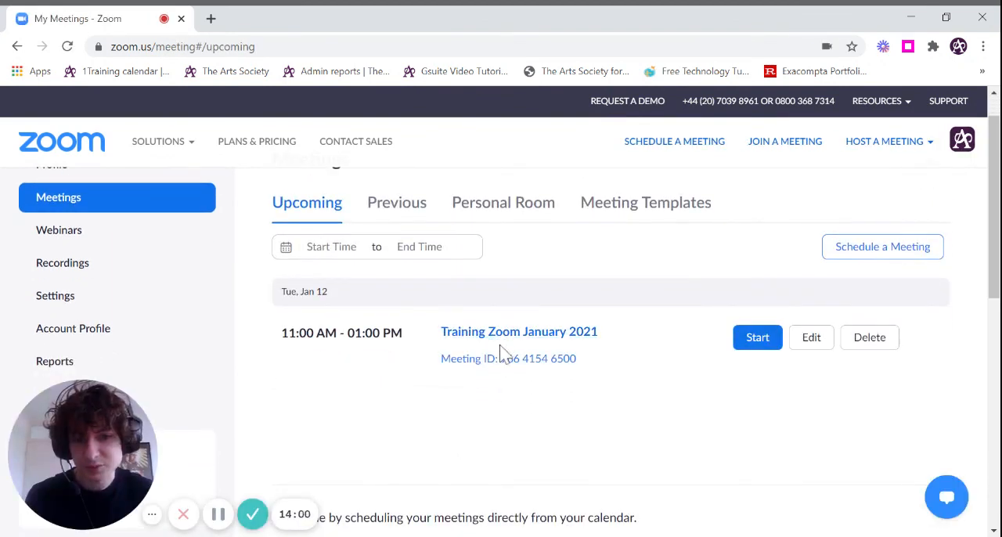